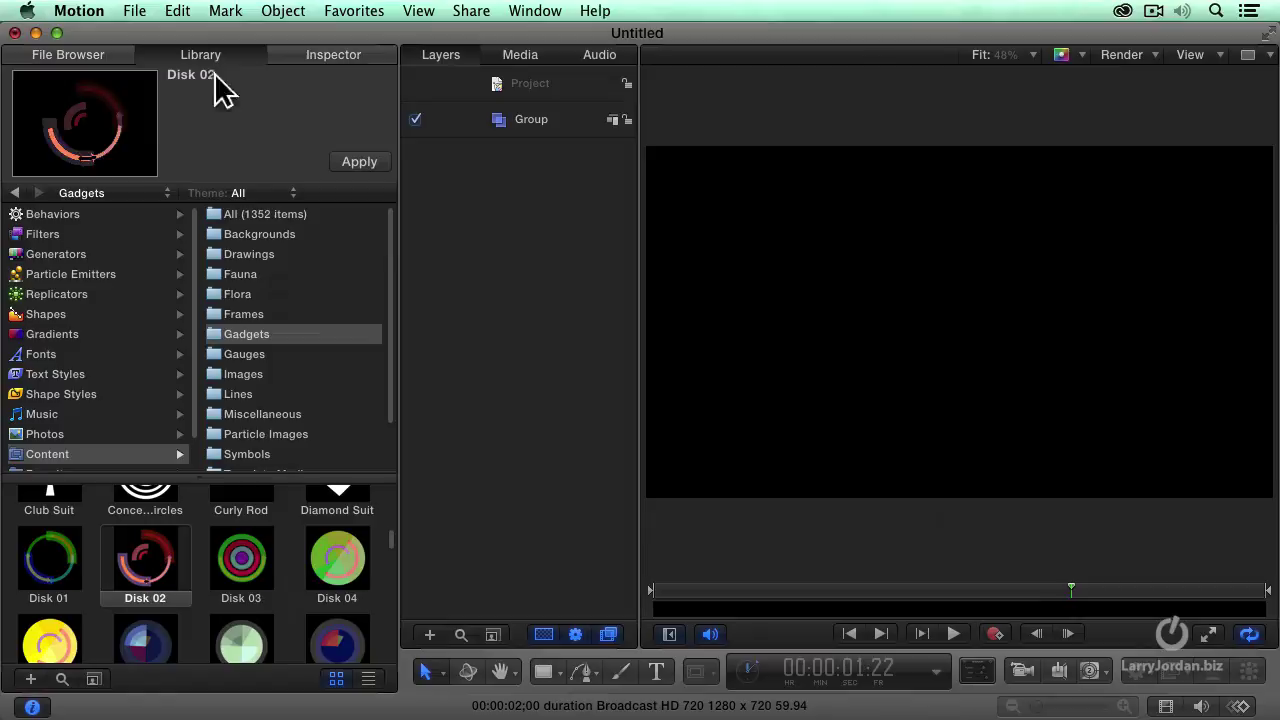
Open the Library's Particle Images content folder and preview AquaBall.png.
{"action": "scroll", "coordinate": [306, 600], "scroll_direction": "up", "scroll_amount": 5}
{"action": "left_click", "coordinate": [259, 437]}
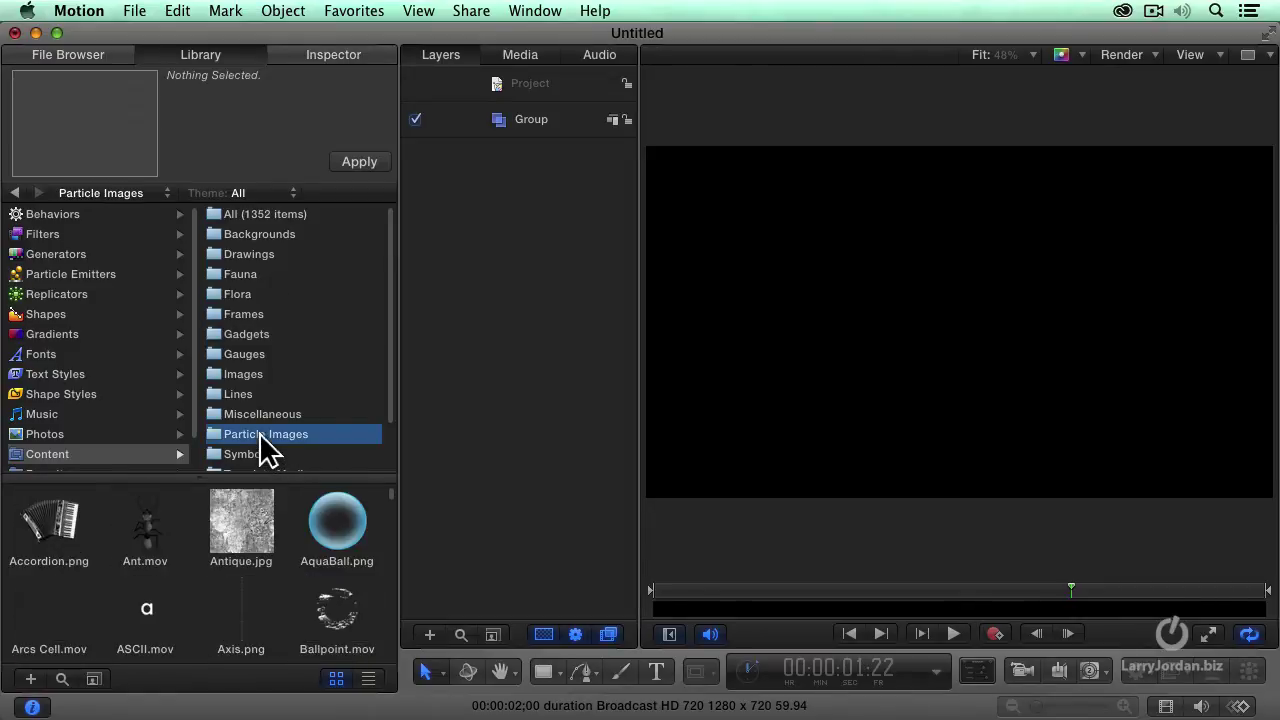
{"action": "left_click", "coordinate": [338, 524]}
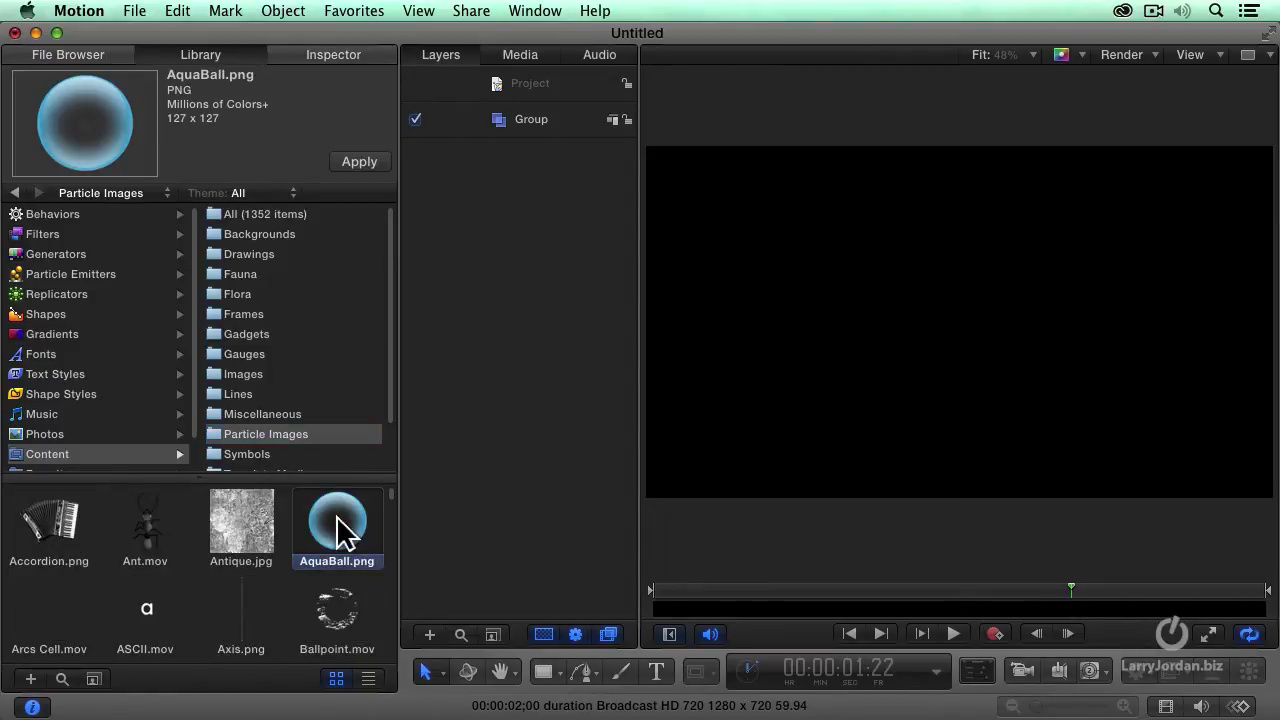
Add AquaBall to the project, turn on safe zones, and drag the ball to the left safe edge.
{"action": "left_click", "coordinate": [359, 162]}
{"action": "left_click", "coordinate": [1200, 57]}
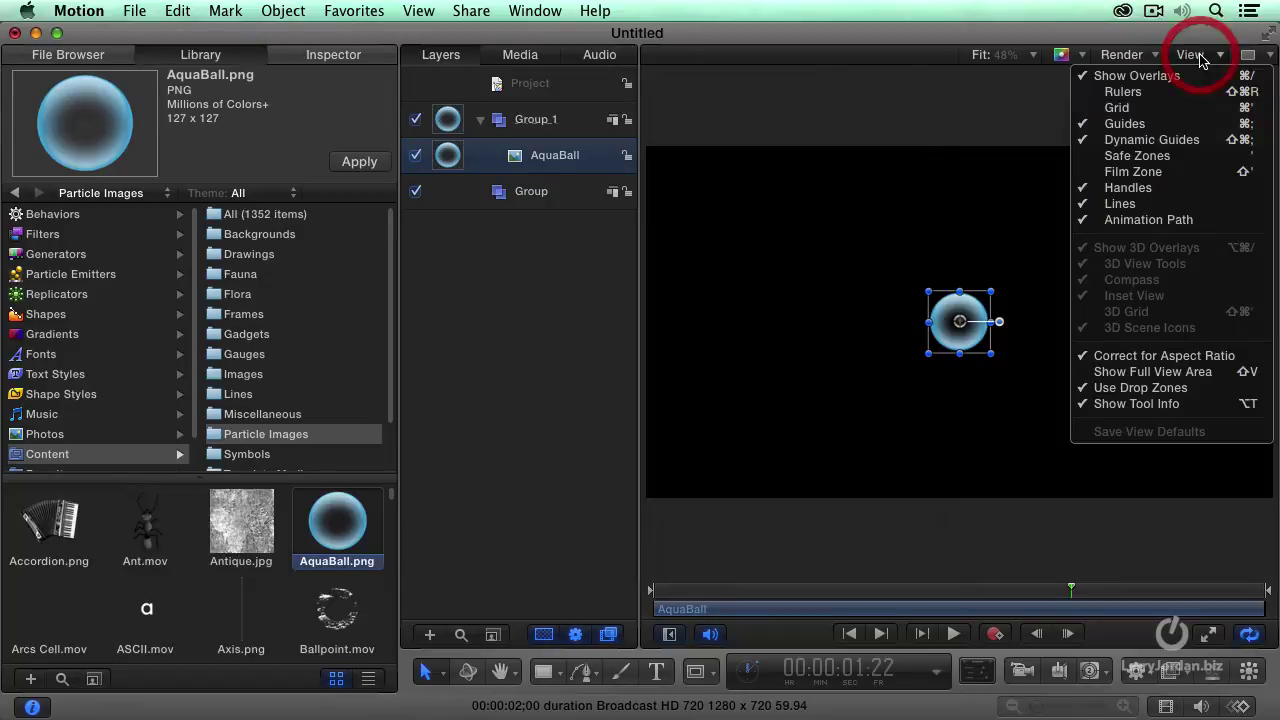
{"action": "left_click", "coordinate": [1145, 158]}
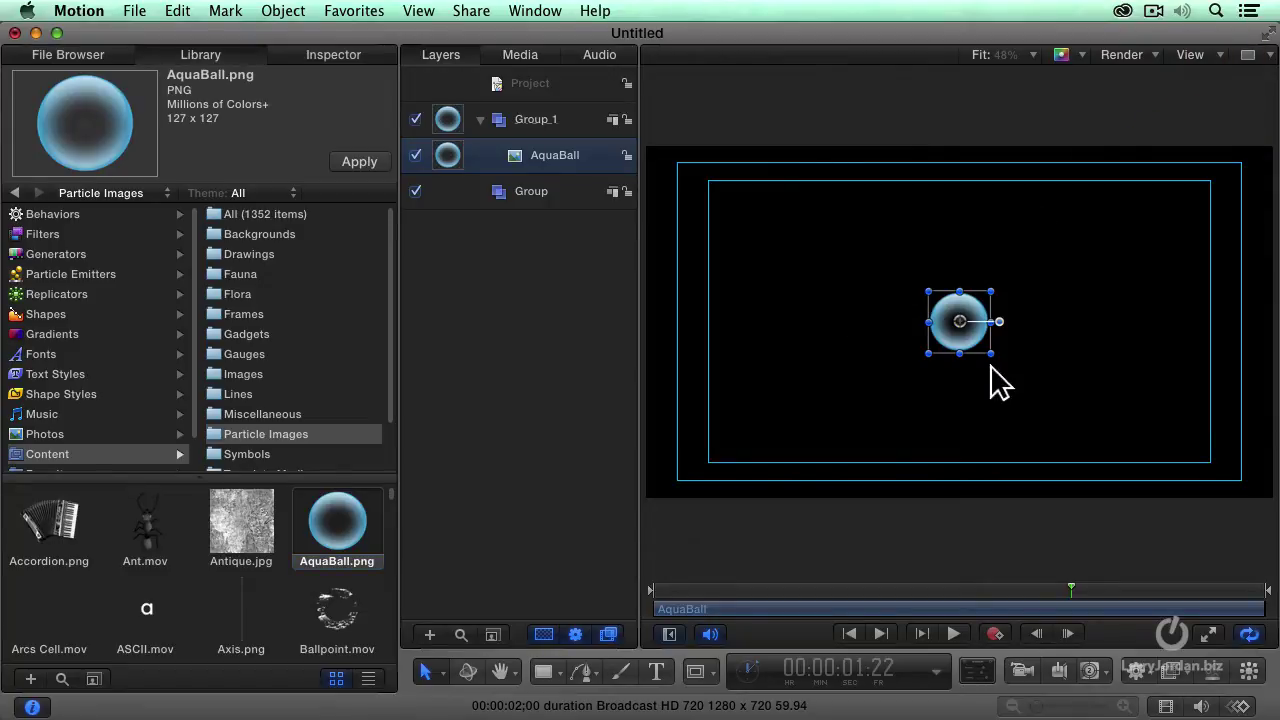
{"action": "left_click_drag", "start_coordinate": [968, 324], "coordinate": [743, 320]}
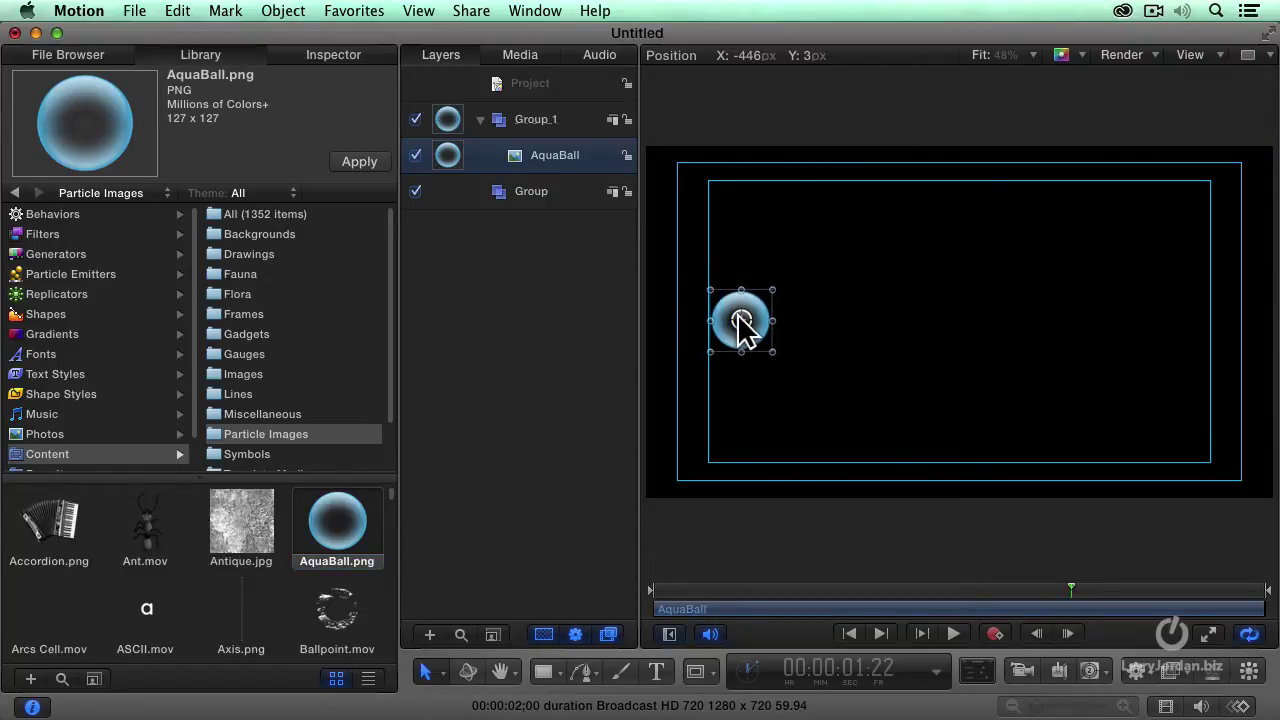
{"action": "left_click", "coordinate": [32, 707]}
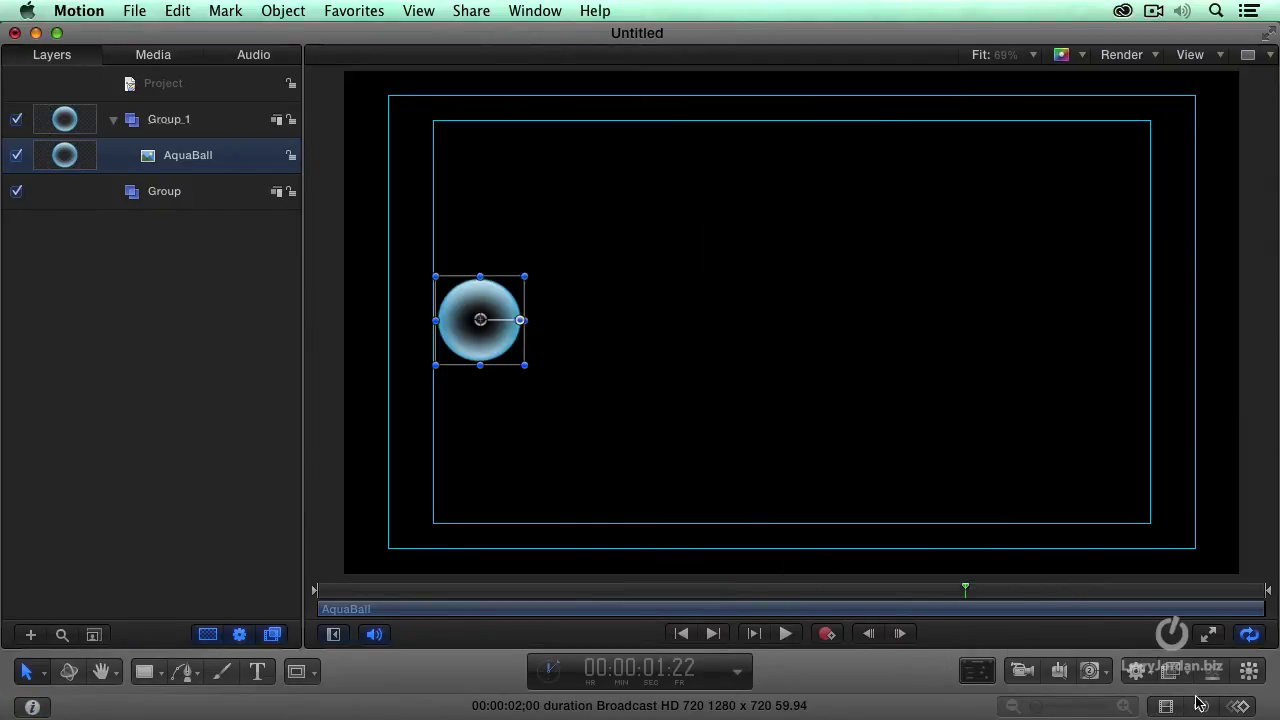
Give AquaBall a Motion Path behavior and adjust the path's start and end points.
{"action": "left_click", "coordinate": [1138, 678]}
{"action": "mouse_move", "coordinate": [1200, 374]}
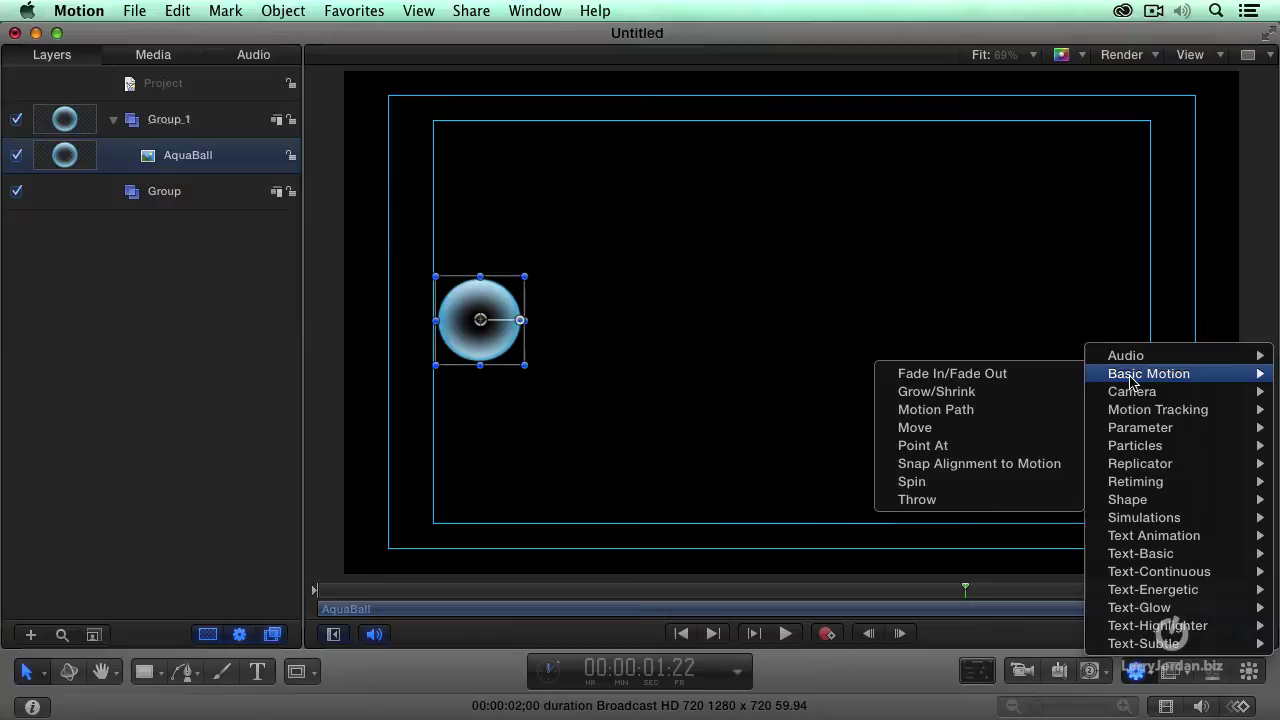
{"action": "left_click", "coordinate": [920, 410]}
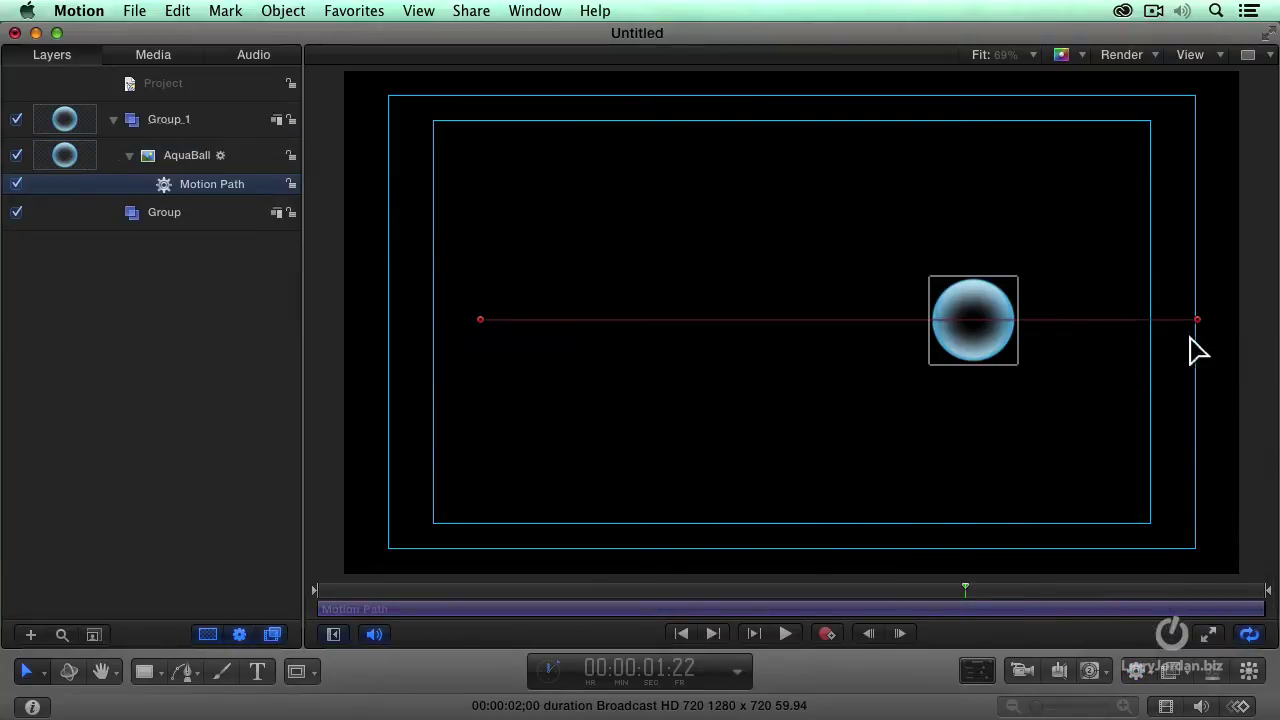
{"action": "left_click_drag", "start_coordinate": [1199, 321], "coordinate": [1092, 323]}
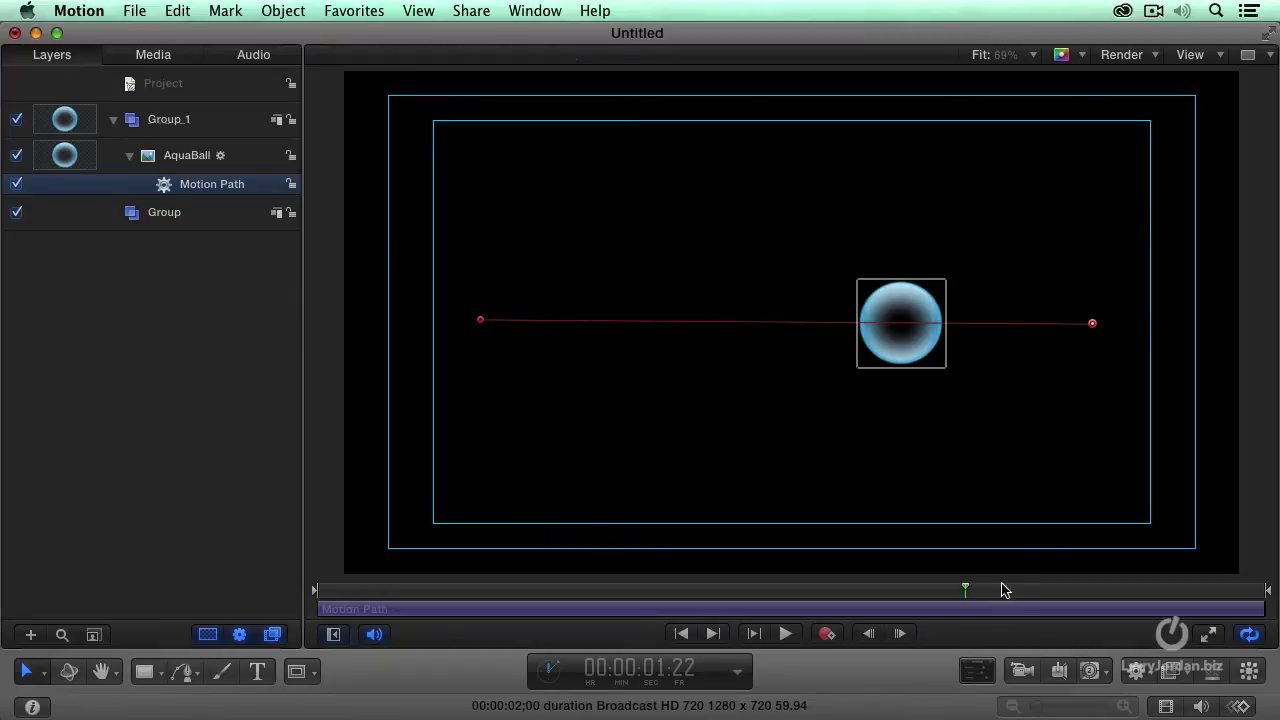
{"action": "left_click_drag", "start_coordinate": [965, 592], "coordinate": [367, 611]}
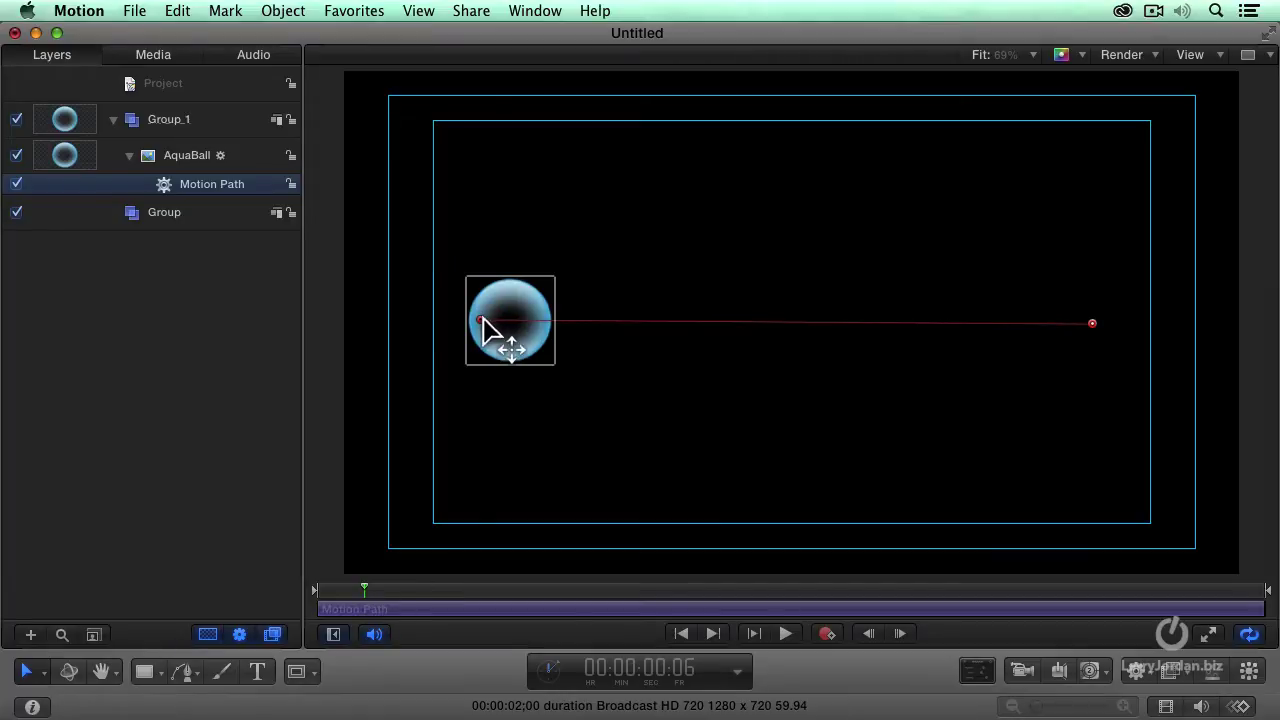
{"action": "left_click_drag", "start_coordinate": [481, 320], "coordinate": [494, 321]}
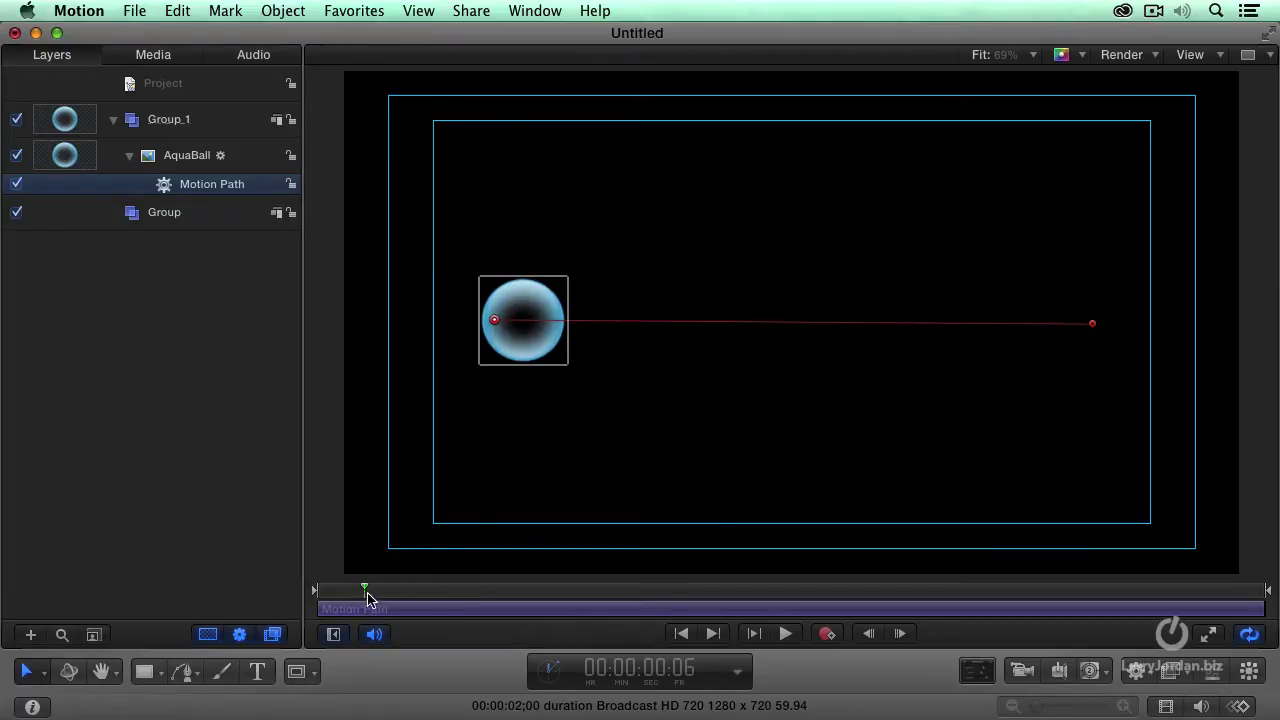
Preview the motion, try trimming the path's end to the playhead, then undo it.
{"action": "key", "text": "space"}
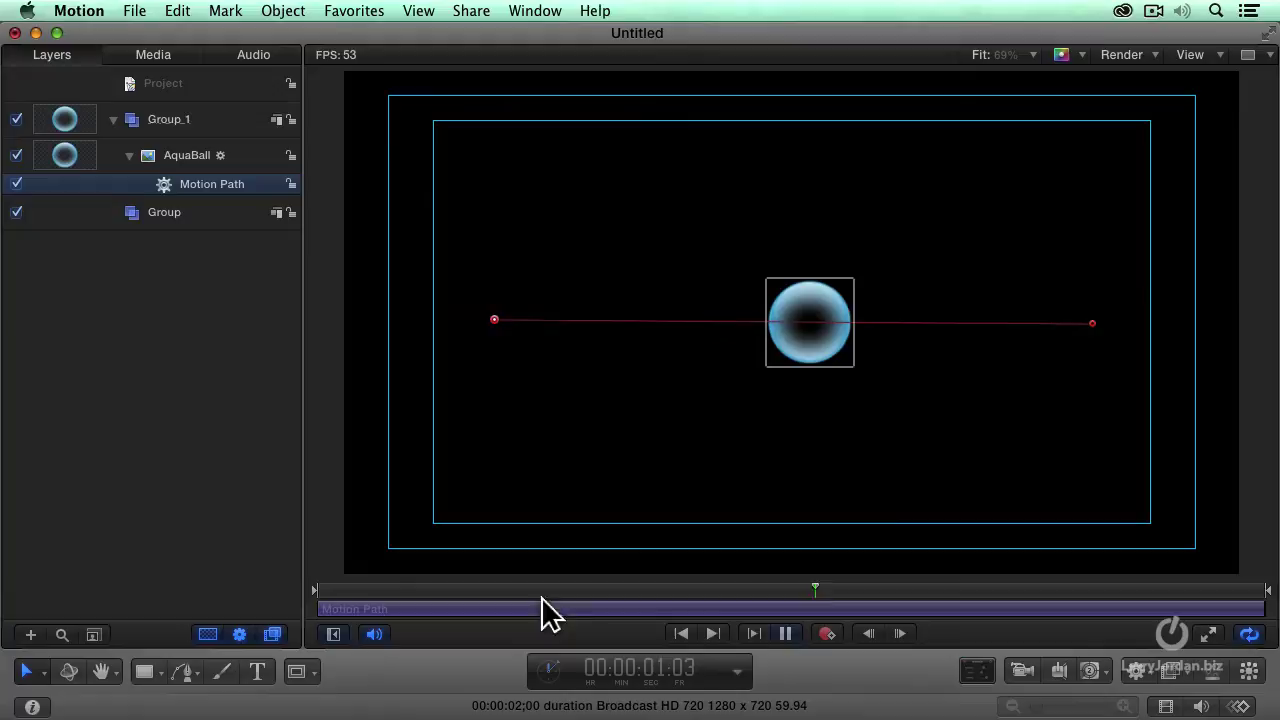
{"action": "key", "text": "space"}
{"action": "left_click", "coordinate": [538, 590]}
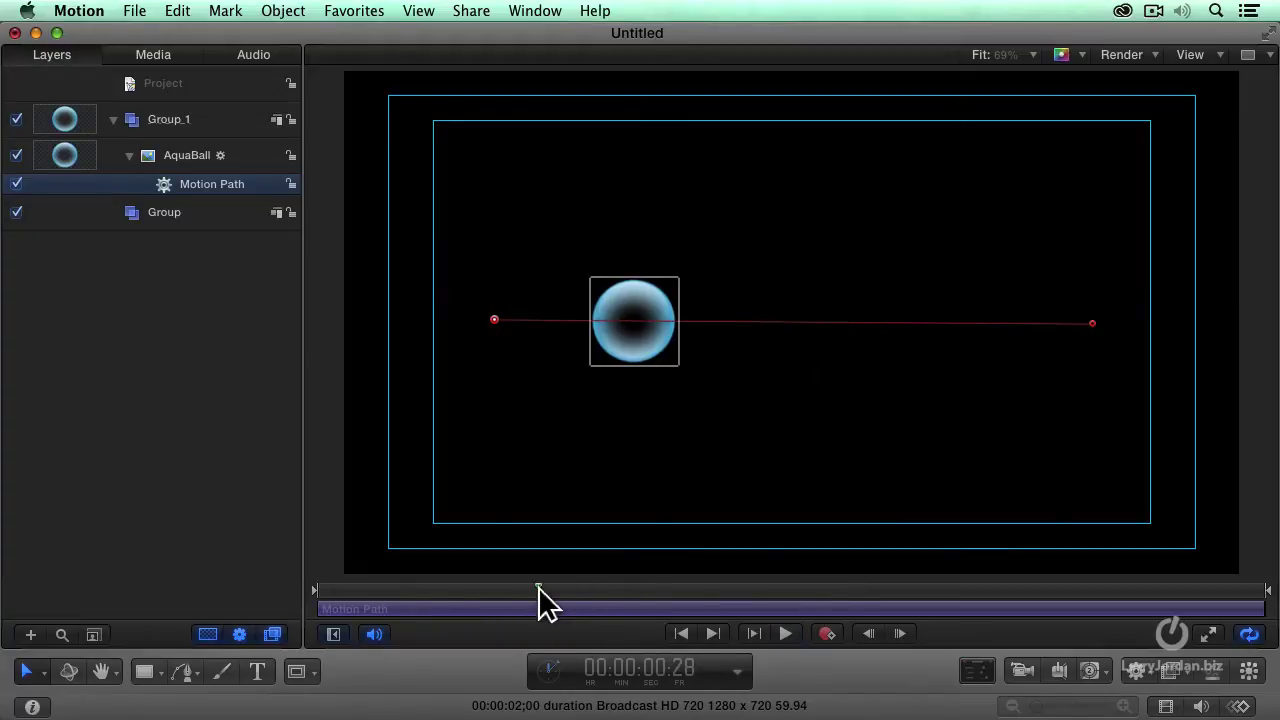
{"action": "key", "text": "space"}
{"action": "key", "text": "space"}
{"action": "key", "text": "o"}
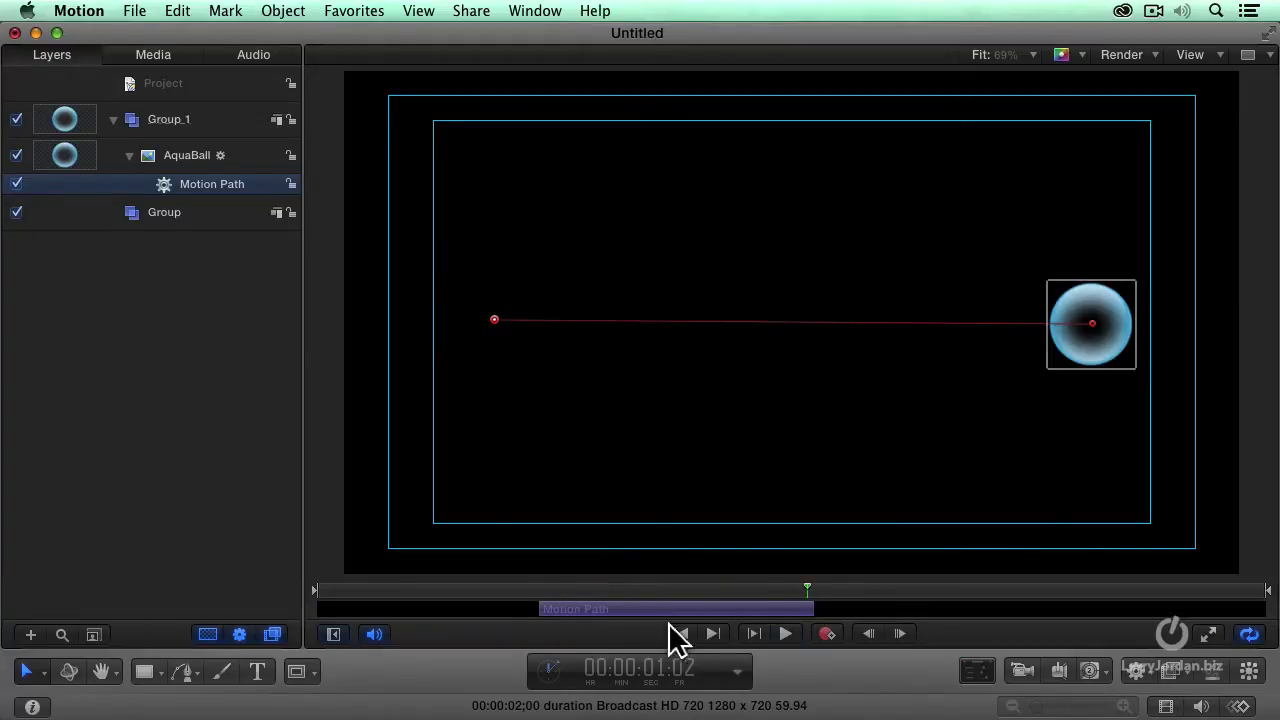
{"action": "key", "text": "Home"}
{"action": "key", "text": "space"}
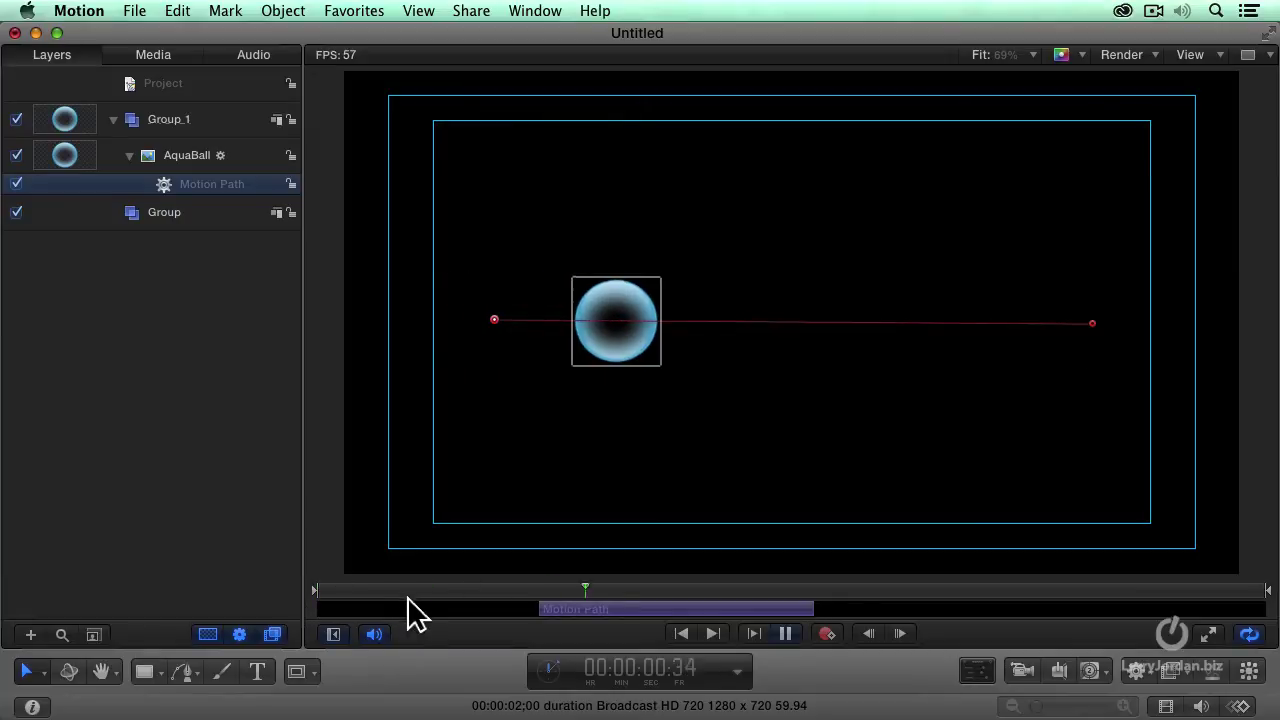
{"action": "key", "text": "space"}
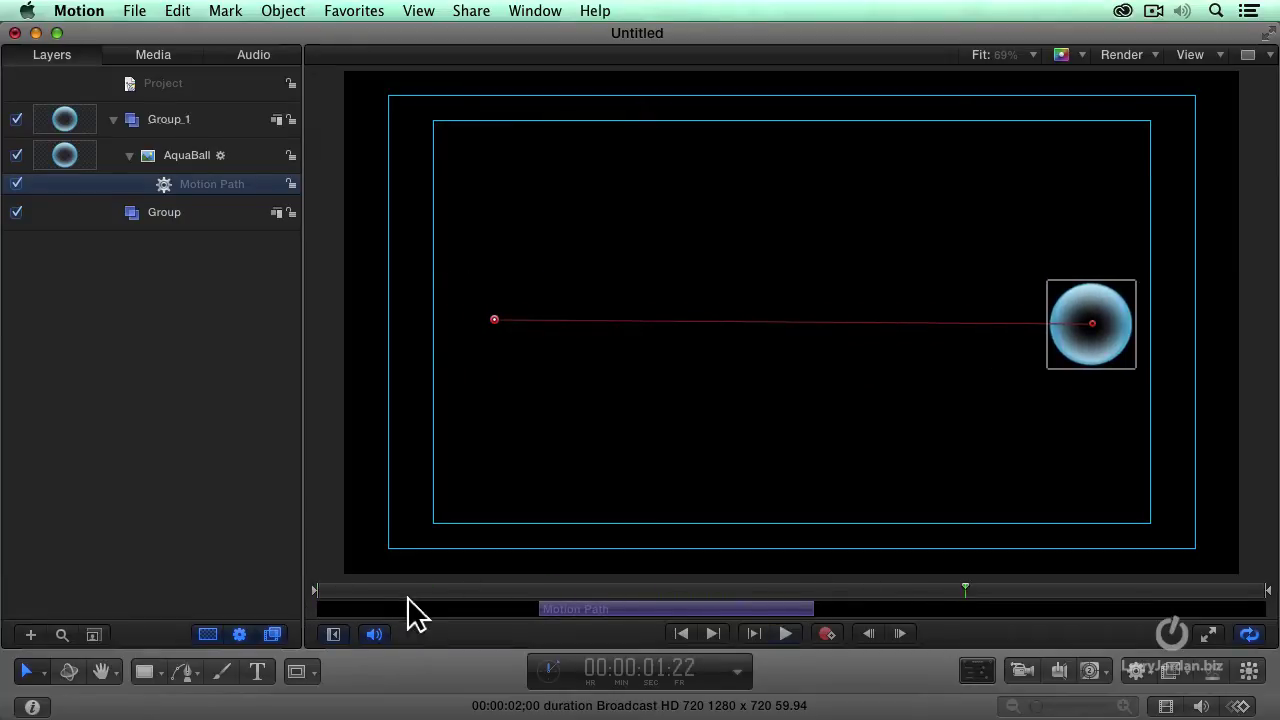
{"action": "key", "text": "super+z"}
{"action": "key", "text": "super+z"}
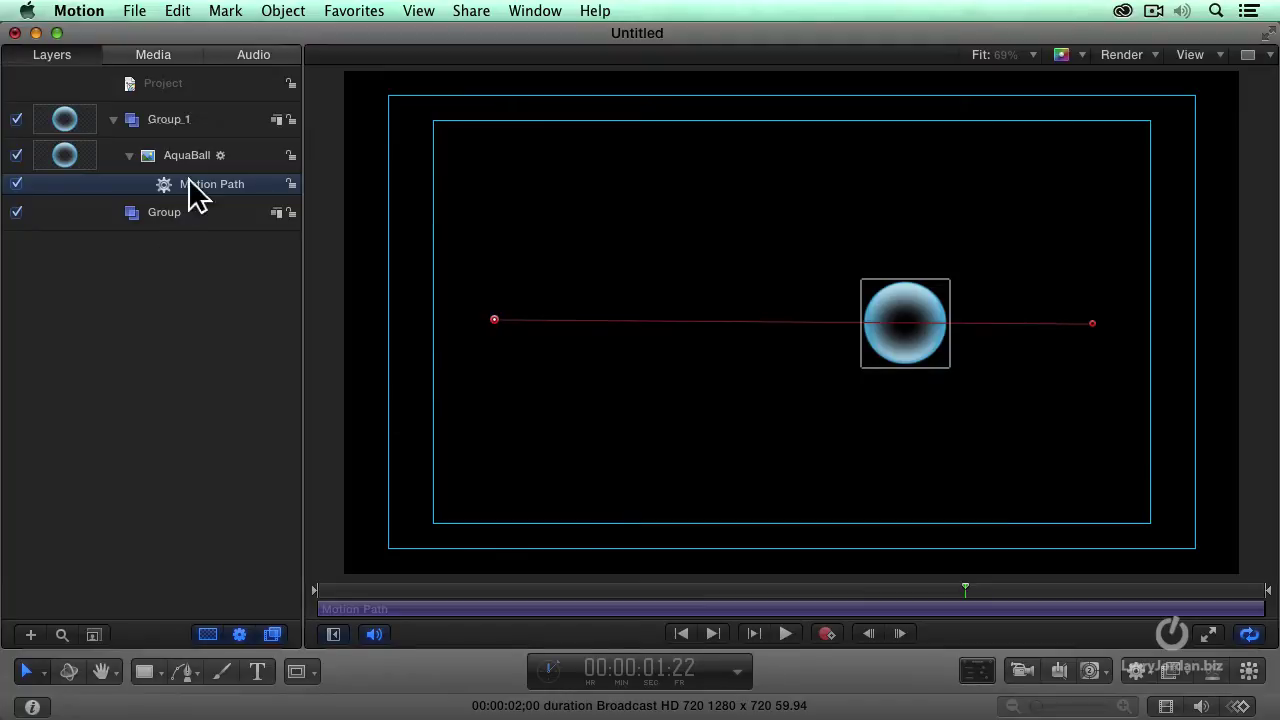
Try Circle and then Rectangle as the Motion Path's shape, previewing the rectangle.
{"action": "left_click", "coordinate": [33, 707]}
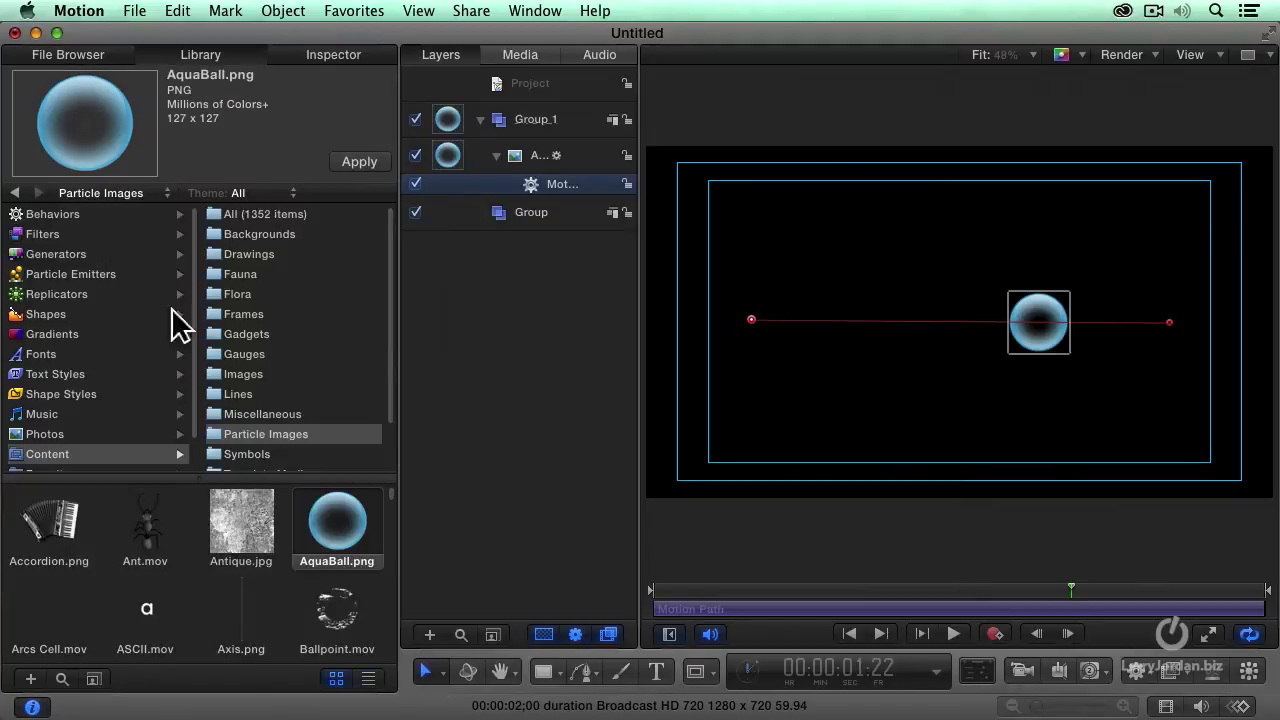
{"action": "left_click", "coordinate": [333, 56]}
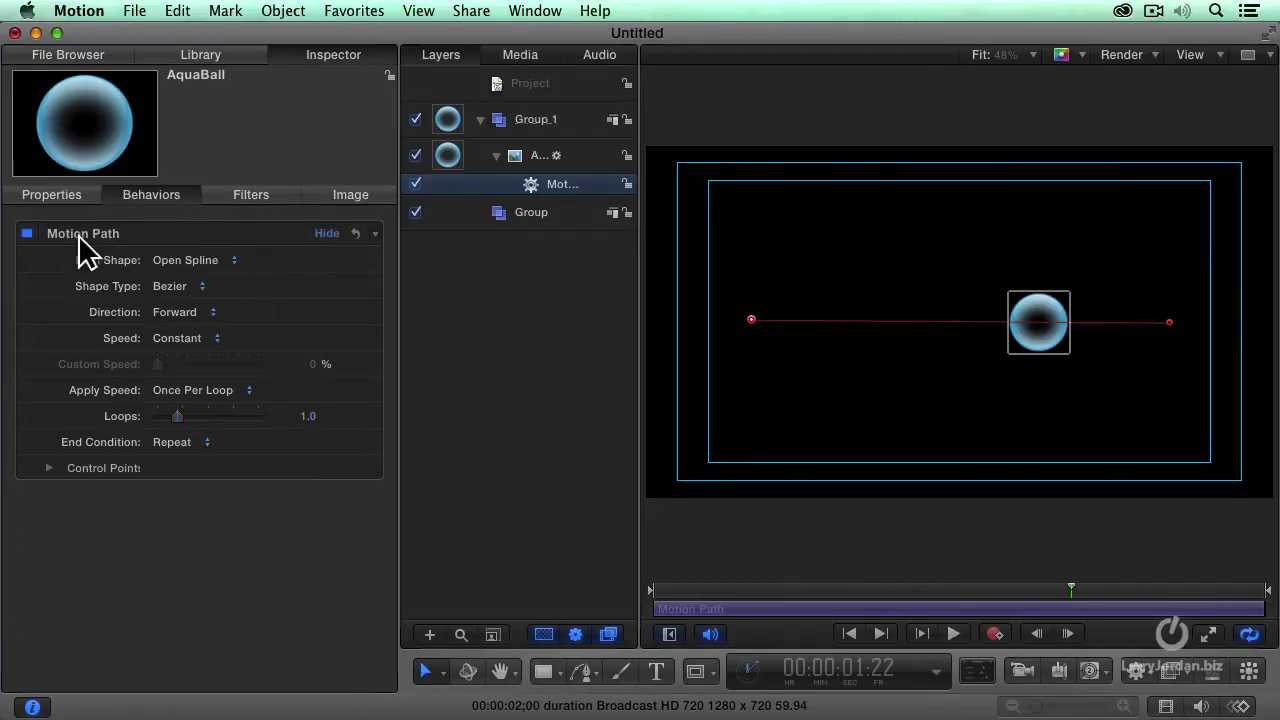
{"action": "left_click", "coordinate": [188, 264]}
{"action": "left_click", "coordinate": [236, 292]}
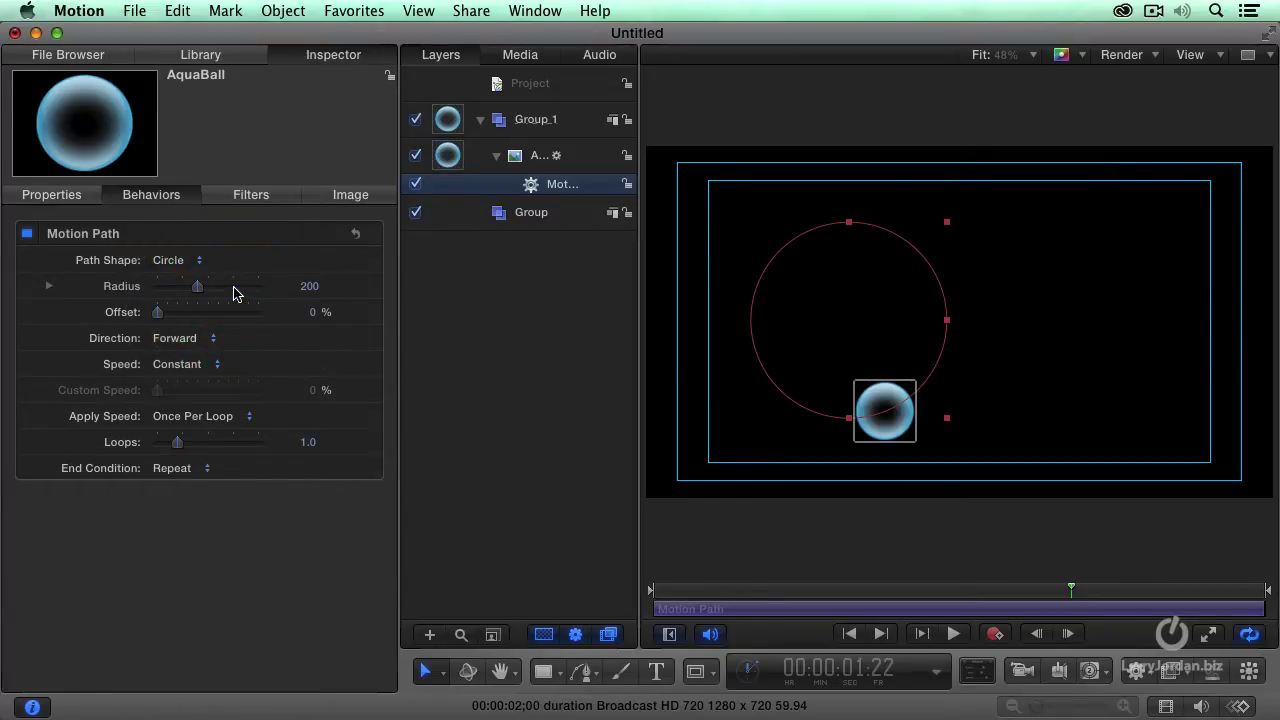
{"action": "left_click", "coordinate": [185, 262]}
{"action": "left_click", "coordinate": [195, 280]}
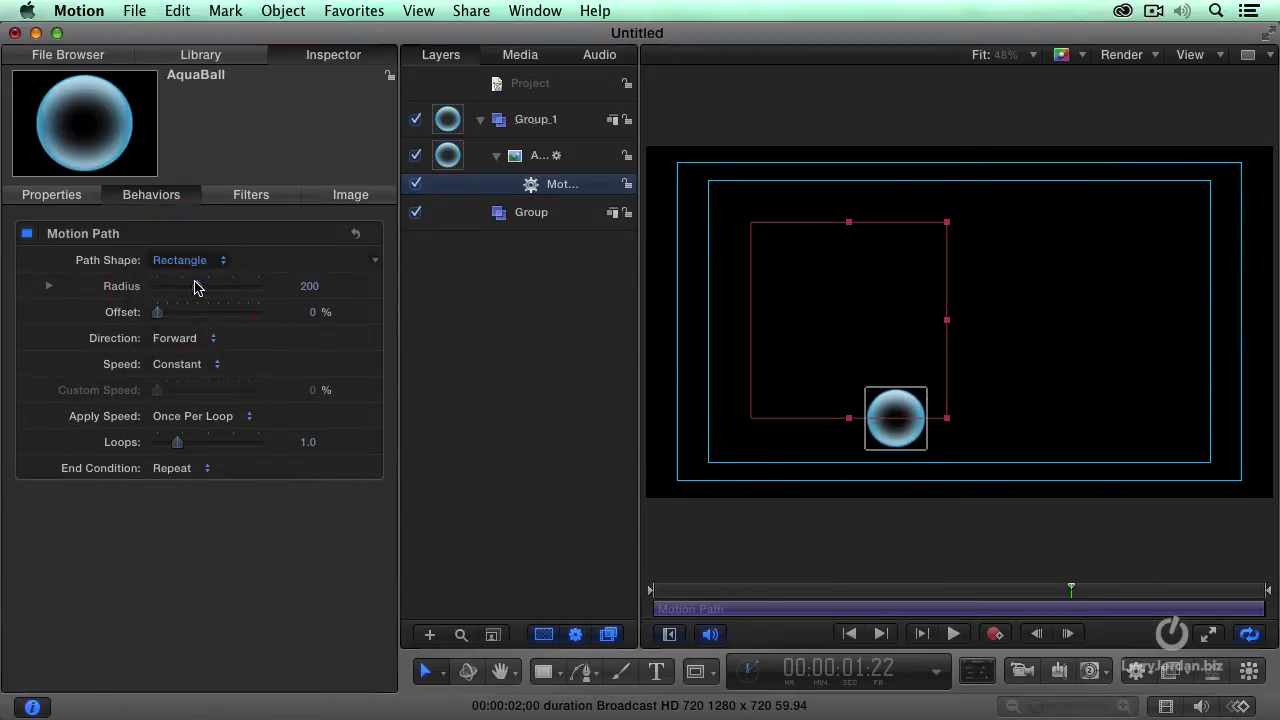
{"action": "key", "text": "space"}
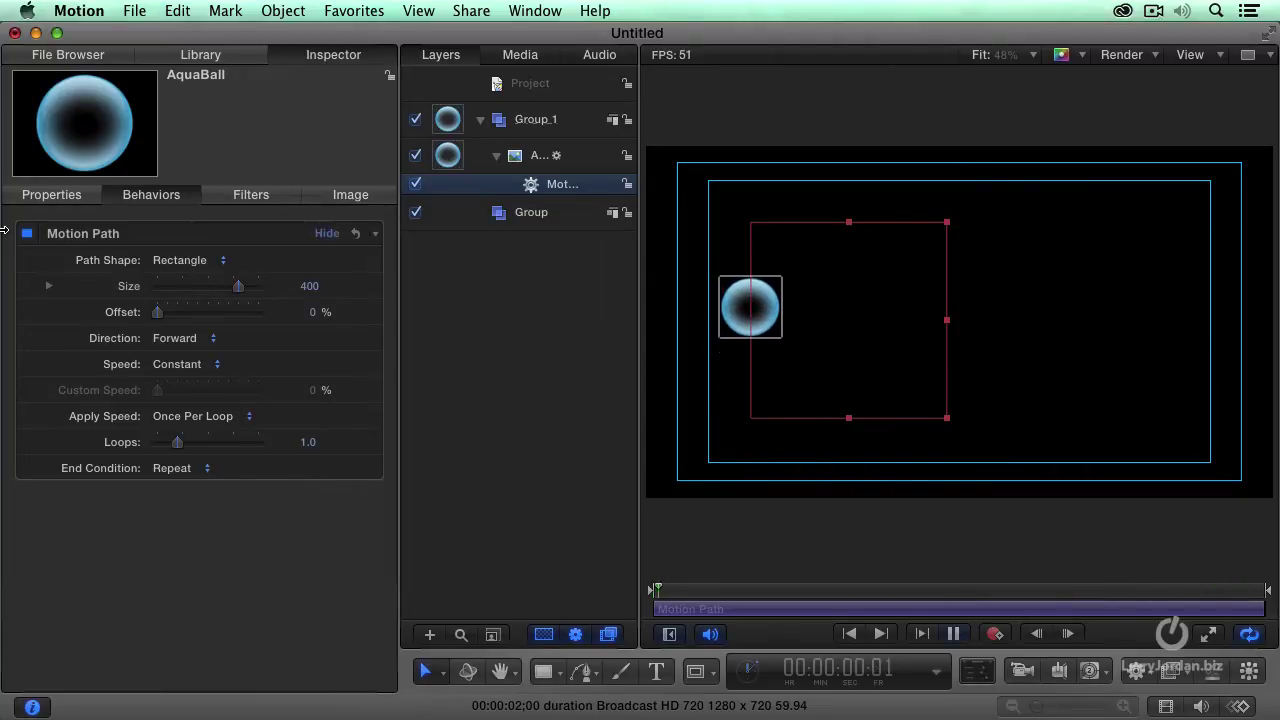
Try a Wave shape (Amplitude 316, Frequency 3.16), then return to Rectangle widened to 446.92.
{"action": "left_click", "coordinate": [183, 262]}
{"action": "left_click", "coordinate": [180, 276]}
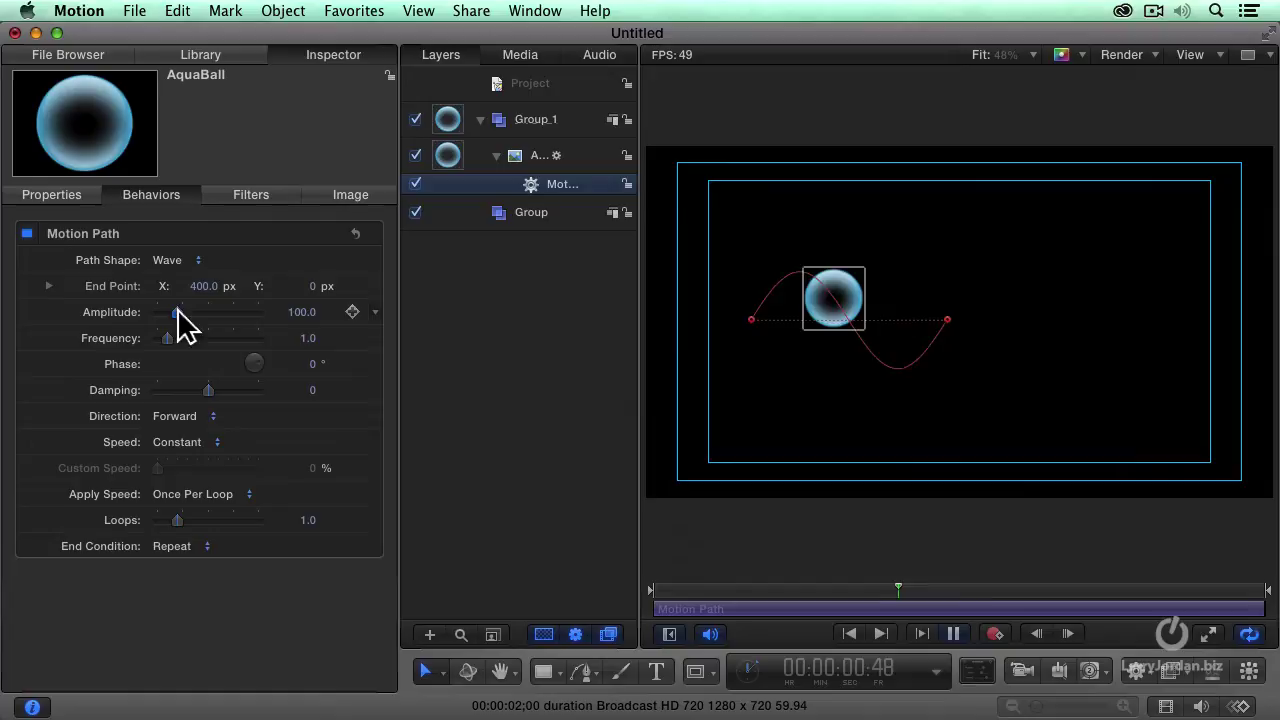
{"action": "left_click_drag", "start_coordinate": [177, 312], "coordinate": [221, 312]}
{"action": "left_click_drag", "start_coordinate": [163, 349], "coordinate": [202, 347]}
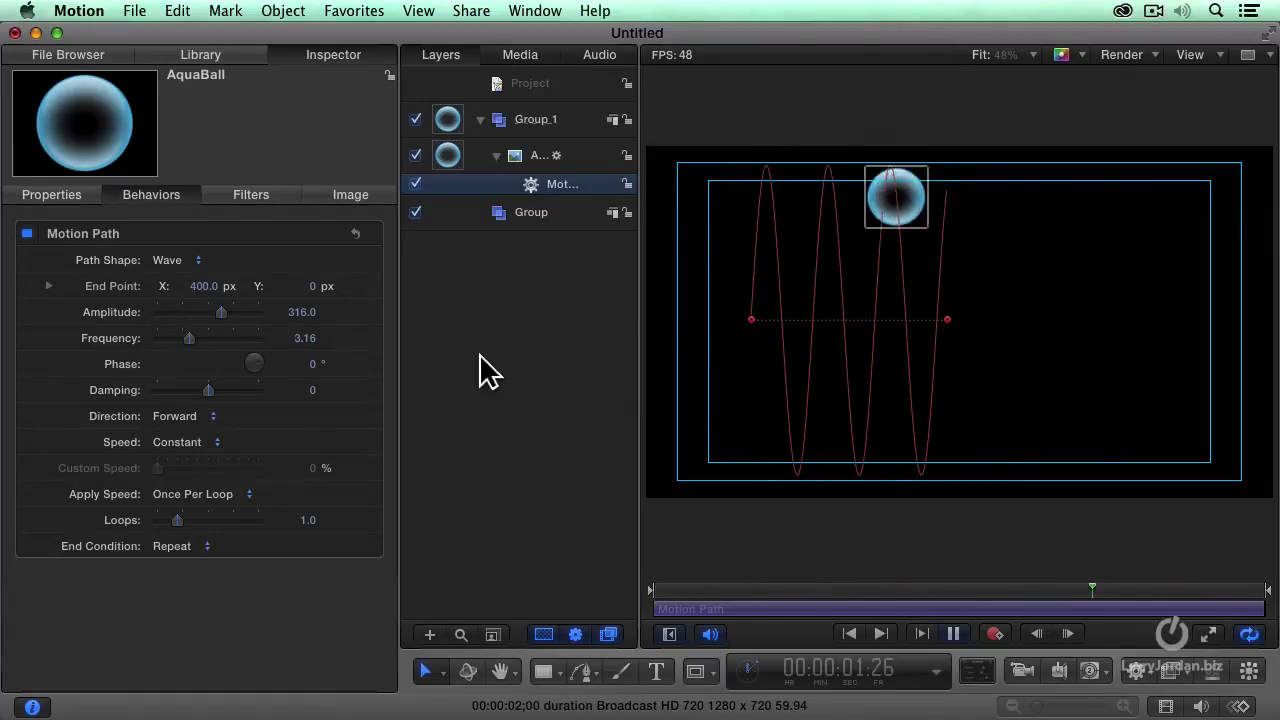
{"action": "left_click", "coordinate": [185, 264]}
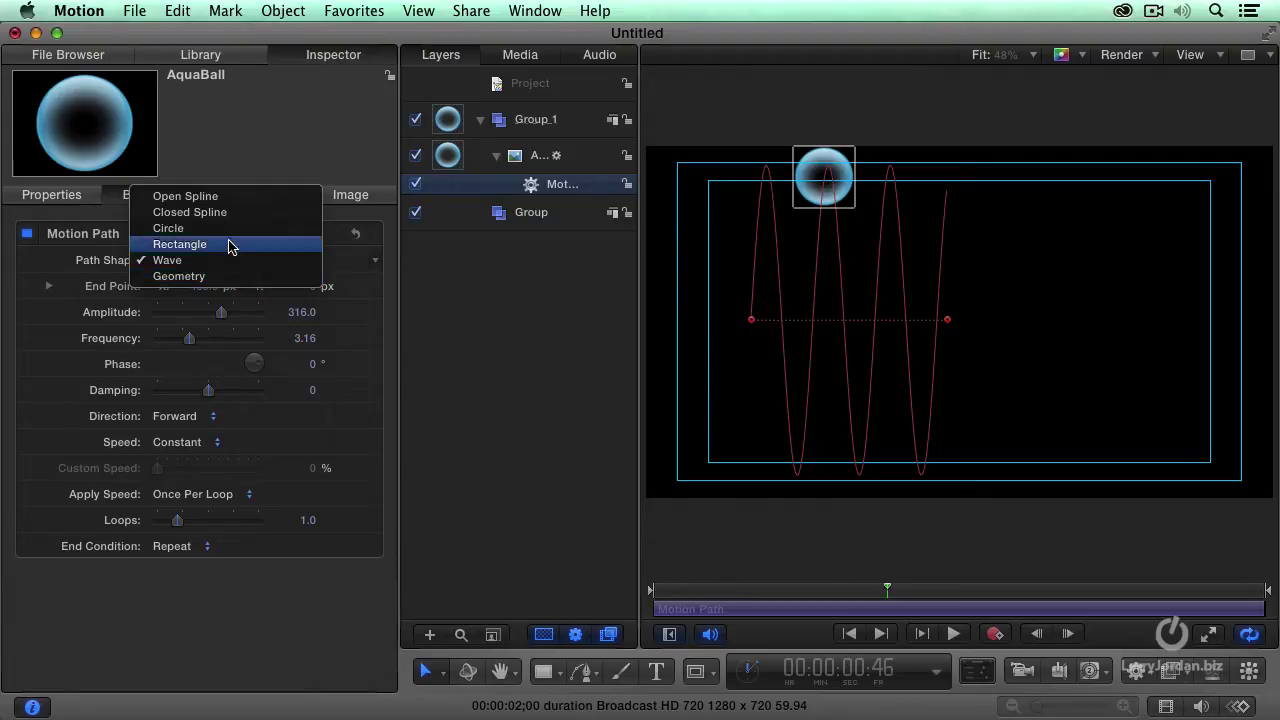
{"action": "left_click", "coordinate": [210, 250]}
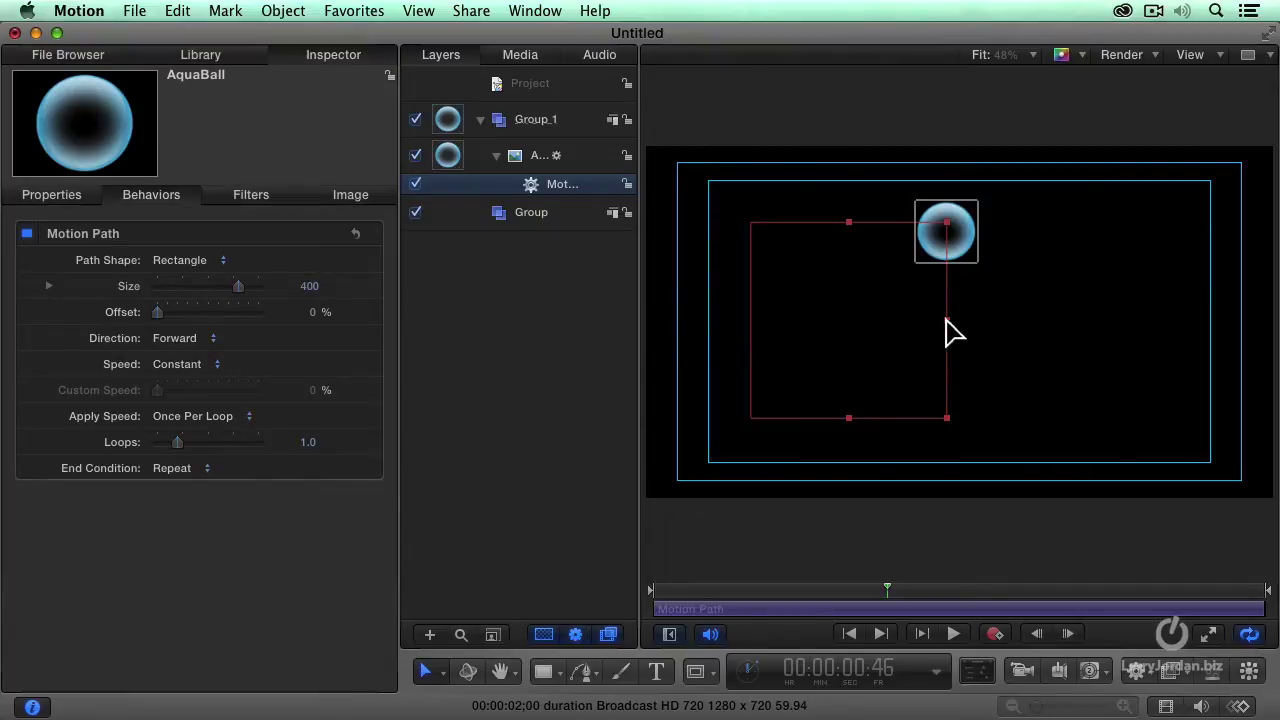
{"action": "mouse_move", "coordinate": [947, 320]}
{"action": "left_mouse_down"}
{"action": "mouse_move", "coordinate": [1022, 320]}
{"action": "mouse_move", "coordinate": [953, 322]}
{"action": "left_mouse_up"}
Select the AquaBall layer and nudge the ball with its path slightly right.
{"action": "left_click", "coordinate": [584, 152]}
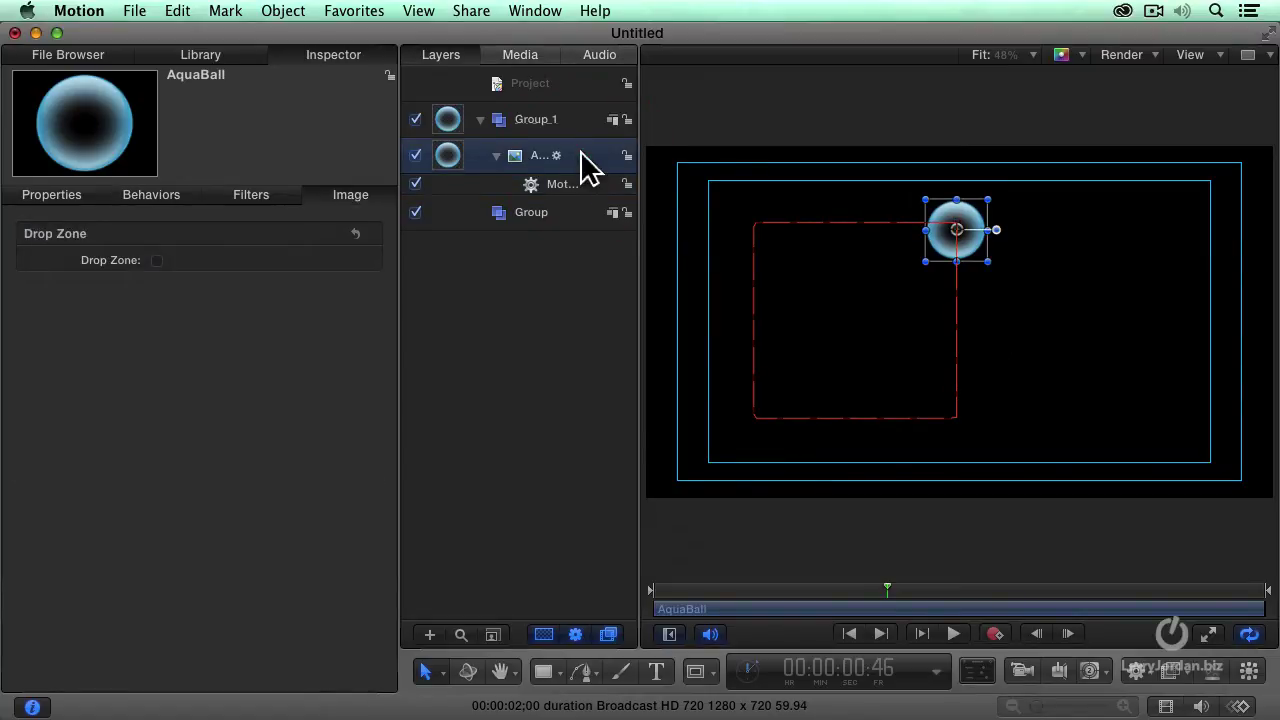
{"action": "key", "text": "alt+Right"}
{"action": "key", "text": "alt+Right"}
{"action": "key", "text": "alt+Right"}
{"action": "key", "text": "alt+Right"}
{"action": "key", "text": "alt+Right"}
{"action": "key", "text": "alt+Right"}
{"action": "key", "text": "alt+Right"}
{"action": "key", "text": "alt+Right"}
{"action": "key", "text": "alt+Right"}
{"action": "key", "text": "alt+Right"}
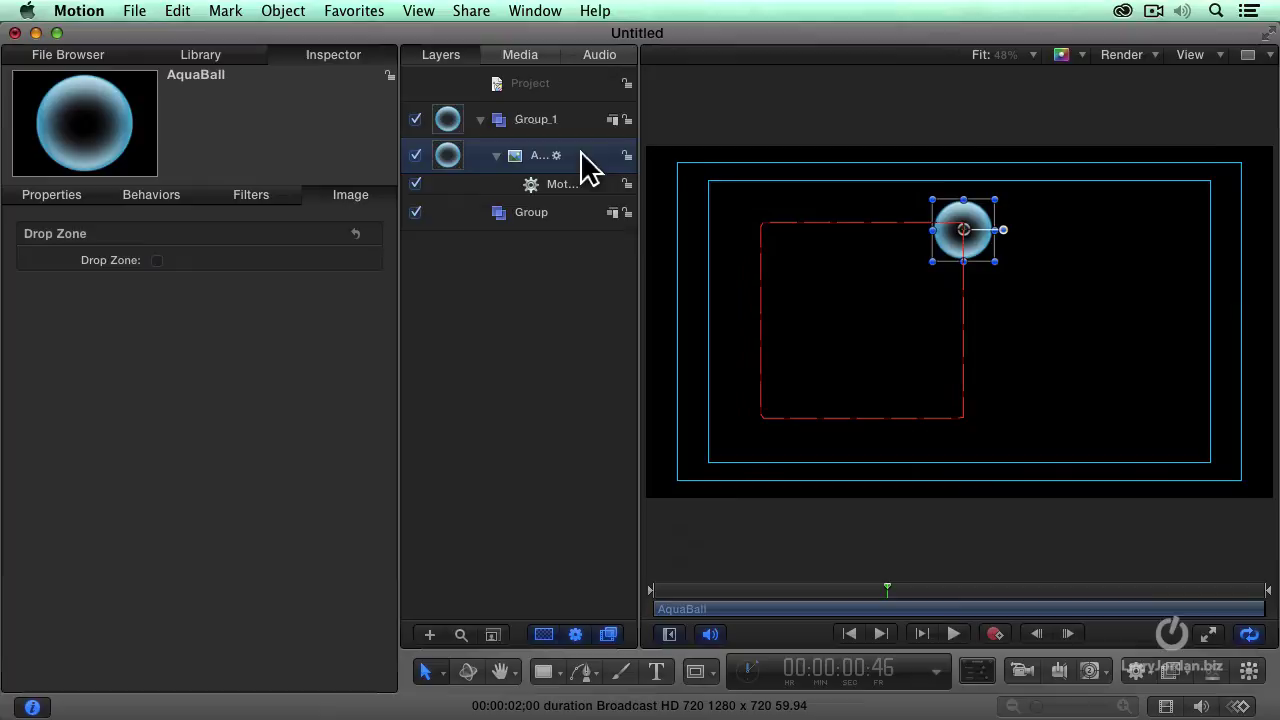
{"action": "key", "text": "alt+Right"}
{"action": "key", "text": "alt+Right"}
{"action": "key", "text": "alt+Right"}
{"action": "key", "text": "alt+Right"}
{"action": "key", "text": "alt+Right"}
{"action": "key", "text": "alt+Right"}
{"action": "key", "text": "alt+Right"}
{"action": "key", "text": "alt+Right"}
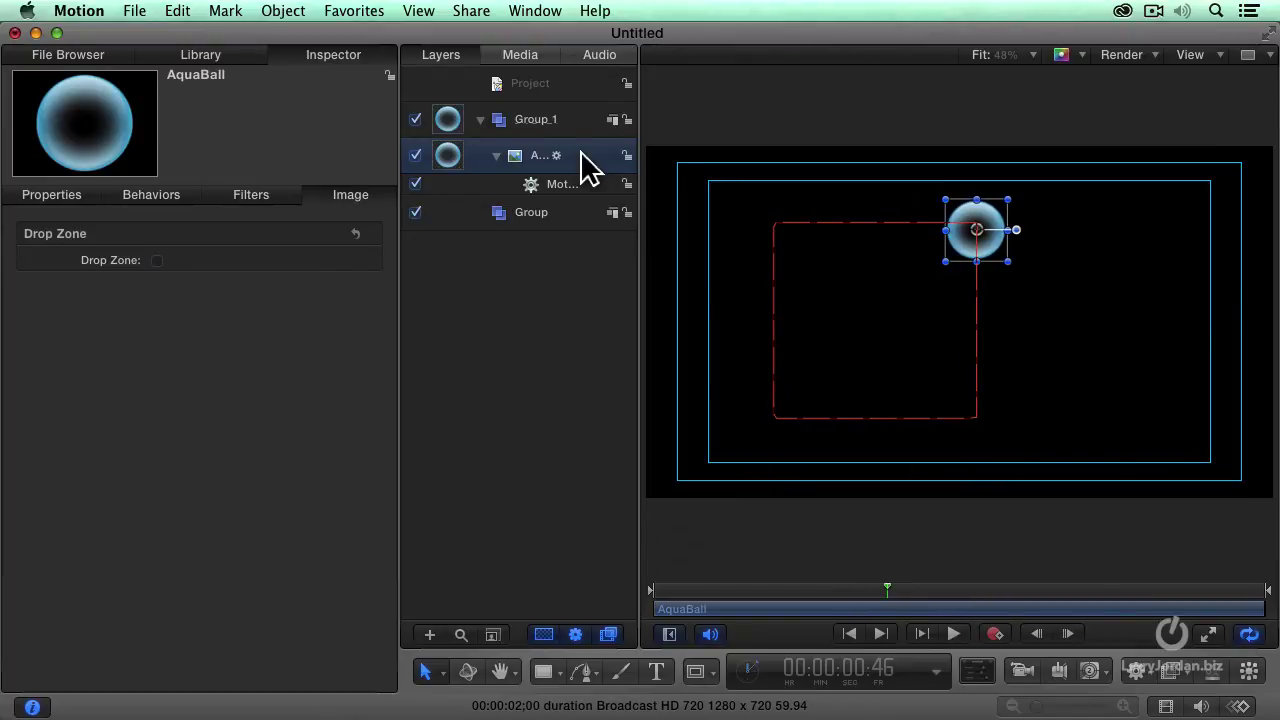
{"action": "key", "text": "alt+Left"}
{"action": "key", "text": "alt+Left"}
{"action": "key", "text": "alt+Left"}
{"action": "key", "text": "alt+Left"}
{"action": "key", "text": "alt+Left"}
{"action": "key", "text": "alt+Left"}
{"action": "key", "text": "alt+Left"}
{"action": "key", "text": "alt+Left"}
{"action": "key", "text": "alt+Left"}
{"action": "key", "text": "alt+Left"}
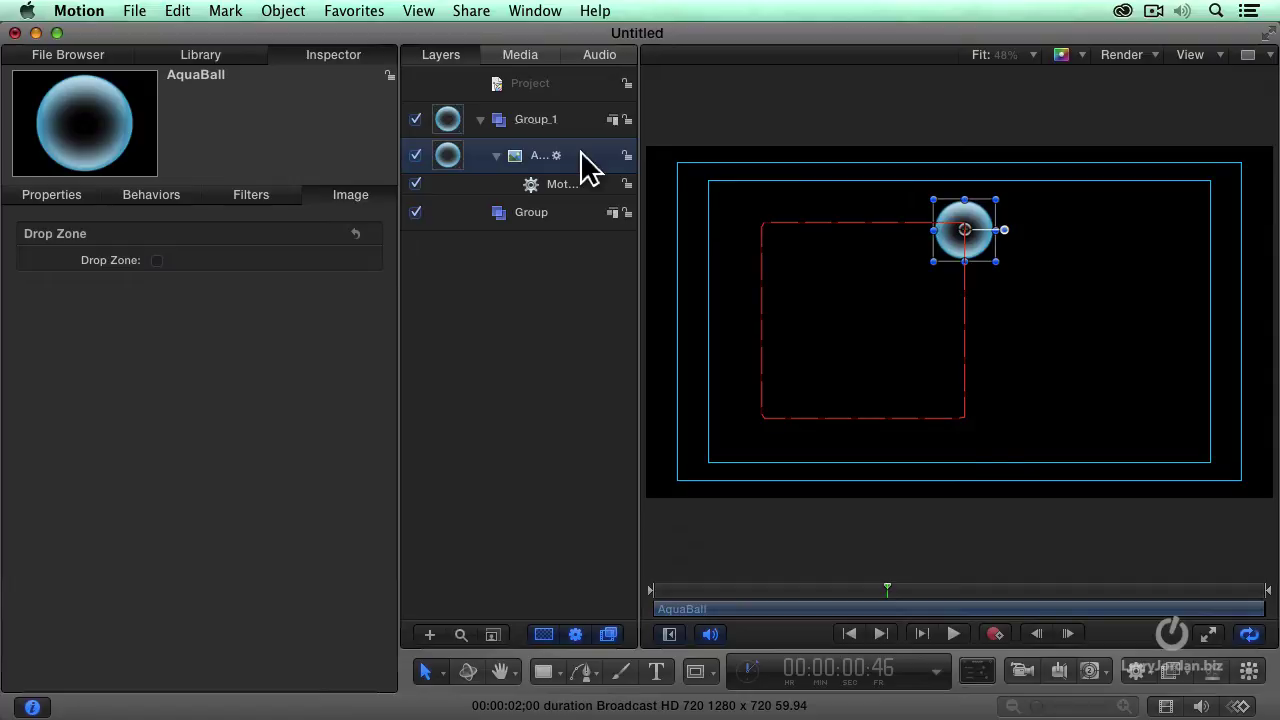
{"action": "key", "text": "shift+alt+Right"}
{"action": "key", "text": "shift+alt+Right"}
{"action": "key", "text": "shift+alt+Right"}
{"action": "key", "text": "shift+alt+Right"}
{"action": "key", "text": "shift+alt+Right"}
{"action": "key", "text": "shift+alt+Right"}
{"action": "key", "text": "shift+alt+Right"}
{"action": "key", "text": "shift+alt+Right"}
{"action": "key", "text": "shift+alt+Right"}
{"action": "key", "text": "shift+alt+Right"}
{"action": "key", "text": "shift+alt+Right"}
{"action": "key", "text": "shift+alt+Right"}
{"action": "key", "text": "shift+alt+Right"}
{"action": "key", "text": "shift+alt+Right"}
{"action": "key", "text": "shift+alt+Right"}
{"action": "key", "text": "shift+alt+Right"}
{"action": "key", "text": "shift+alt+Right"}
{"action": "key", "text": "shift+alt+Right"}
{"action": "key", "text": "shift+alt+Right"}
{"action": "key", "text": "shift+alt+Right"}
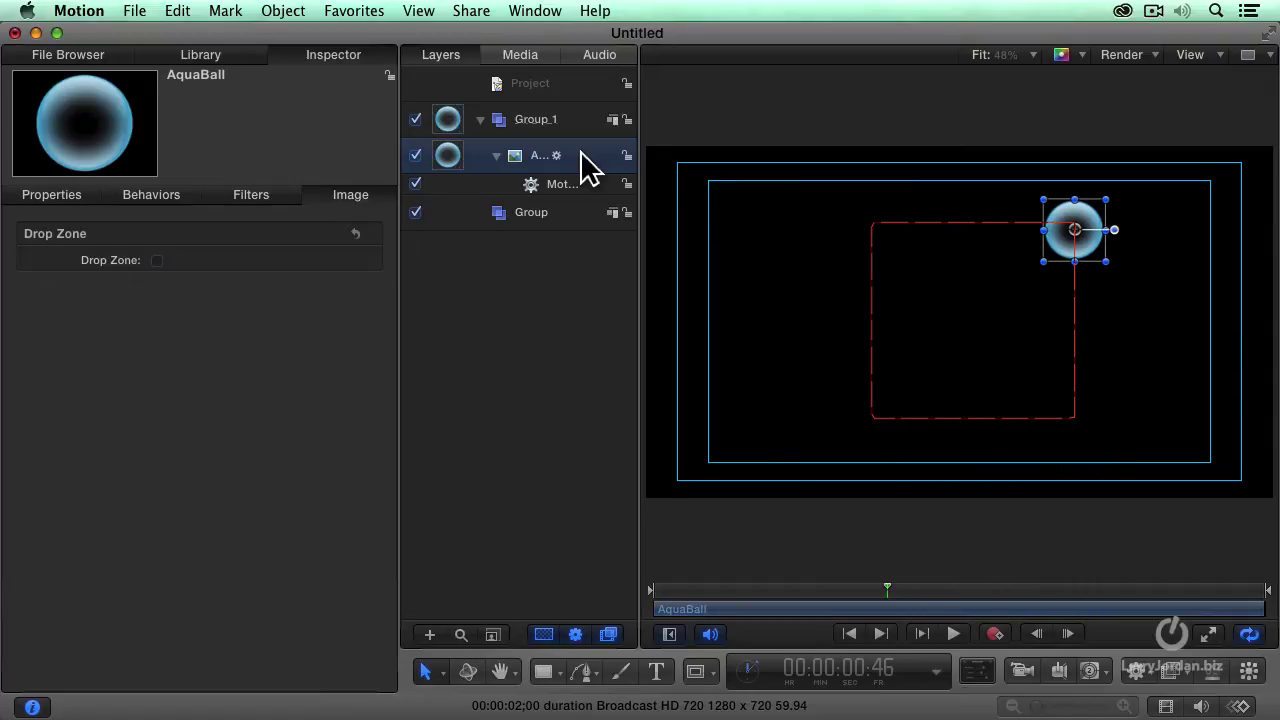
{"action": "key", "text": "shift+alt+Right"}
{"action": "key", "text": "shift+alt+Right"}
{"action": "key", "text": "shift+alt+Right"}
{"action": "key", "text": "shift+alt+Right"}
{"action": "key", "text": "shift+alt+Right"}
{"action": "key", "text": "shift+alt+Right"}
{"action": "key", "text": "shift+alt+Right"}
{"action": "key", "text": "shift+alt+Left"}
{"action": "key", "text": "shift+alt+Left"}
{"action": "key", "text": "shift+alt+Left"}
{"action": "key", "text": "shift+alt+Left"}
{"action": "key", "text": "shift+alt+Left"}
{"action": "key", "text": "shift+alt+Left"}
{"action": "key", "text": "shift+alt+Left"}
{"action": "key", "text": "shift+alt+Left"}
{"action": "key", "text": "shift+alt+Left"}
{"action": "key", "text": "shift+alt+Left"}
{"action": "key", "text": "shift+alt+Left"}
{"action": "key", "text": "shift+alt+Left"}
{"action": "key", "text": "shift+alt+Left"}
{"action": "key", "text": "shift+alt+Left"}
{"action": "key", "text": "shift+alt+Left"}
{"action": "key", "text": "shift+alt+Left"}
{"action": "key", "text": "shift+alt+Left"}
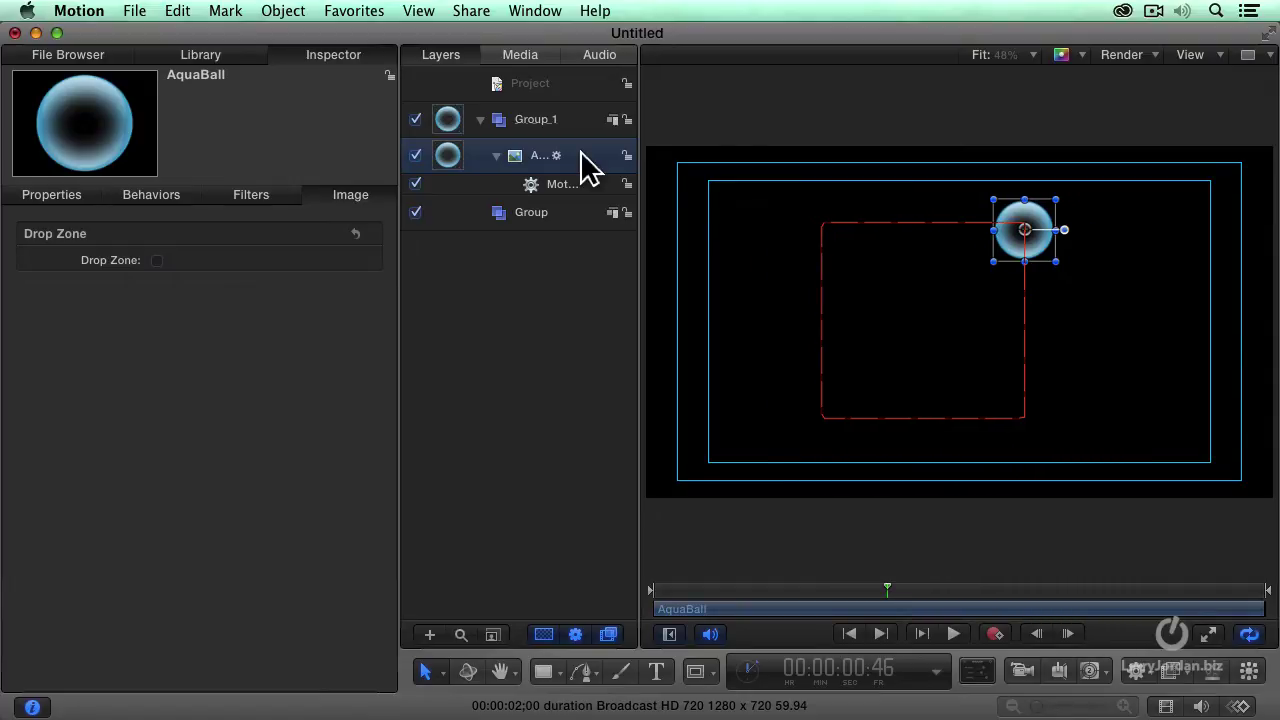
{"action": "key", "text": "shift+alt+Left"}
{"action": "key", "text": "shift+alt+Left"}
{"action": "key", "text": "shift+alt+Up"}
{"action": "key", "text": "shift+alt+Up"}
{"action": "key", "text": "shift+alt+Up"}
{"action": "key", "text": "shift+alt+Up"}
{"action": "key", "text": "shift+alt+Up"}
{"action": "key", "text": "shift+alt+Up"}
{"action": "key", "text": "shift+alt+Up"}
{"action": "key", "text": "shift+alt+Down"}
{"action": "key", "text": "shift+alt+Down"}
{"action": "key", "text": "shift+alt+Down"}
{"action": "key", "text": "shift+alt+Down"}
{"action": "key", "text": "shift+alt+Down"}
{"action": "key", "text": "shift+alt+Down"}
{"action": "key", "text": "shift+alt+Down"}
{"action": "key", "text": "shift+alt+Down"}
{"action": "key", "text": "shift+alt+Down"}
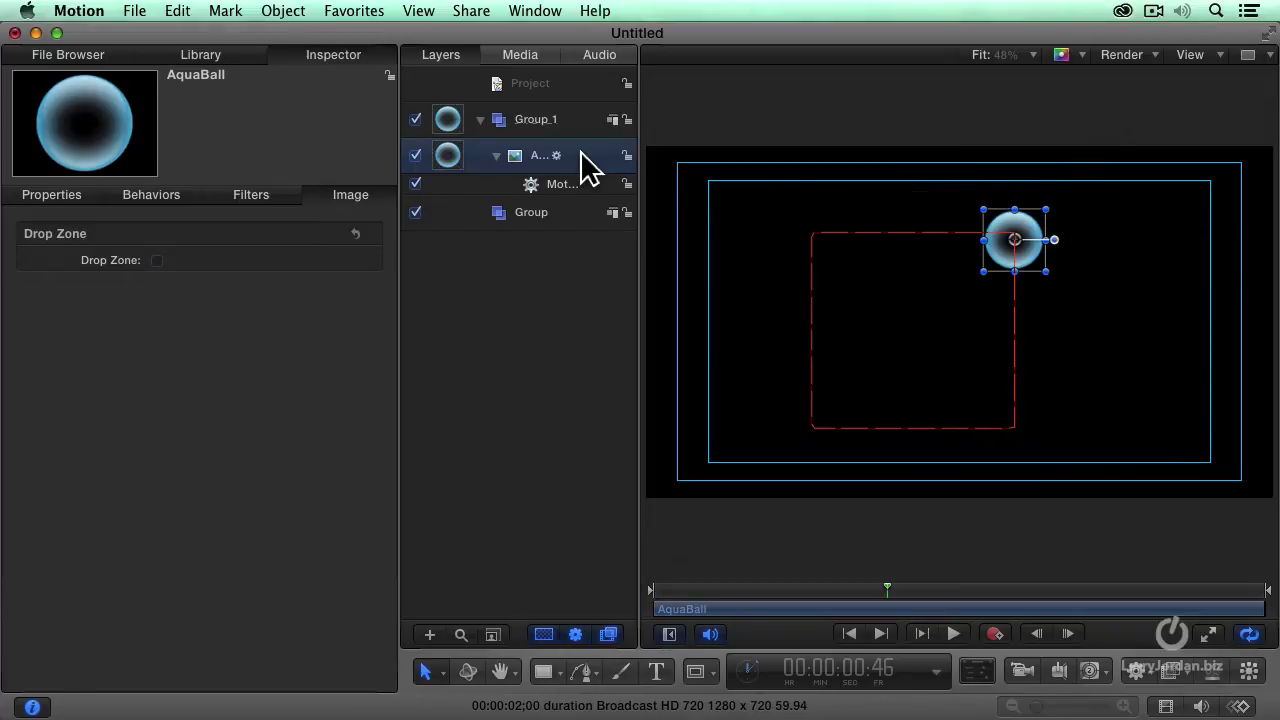
{"action": "key", "text": "shift+alt+Up"}
{"action": "key", "text": "shift+alt+Up"}
{"action": "key", "text": "shift+alt+Up"}
{"action": "key", "text": "shift+alt+Up"}
{"action": "key", "text": "shift+alt+Up"}
{"action": "key", "text": "shift+alt+Down"}
{"action": "key", "text": "shift+alt+Down"}
{"action": "key", "text": "shift+alt+Down"}
{"action": "key", "text": "shift+alt+Right"}
{"action": "key", "text": "shift+alt+Right"}
{"action": "key", "text": "shift+alt+Right"}
{"action": "key", "text": "shift+alt+Right"}
{"action": "key", "text": "shift+alt+Right"}
{"action": "key", "text": "shift+alt+Right"}
{"action": "key", "text": "shift+alt+Right"}
{"action": "key", "text": "shift+alt+Right"}
{"action": "key", "text": "shift+alt+Right"}
{"action": "key", "text": "shift+alt+Right"}
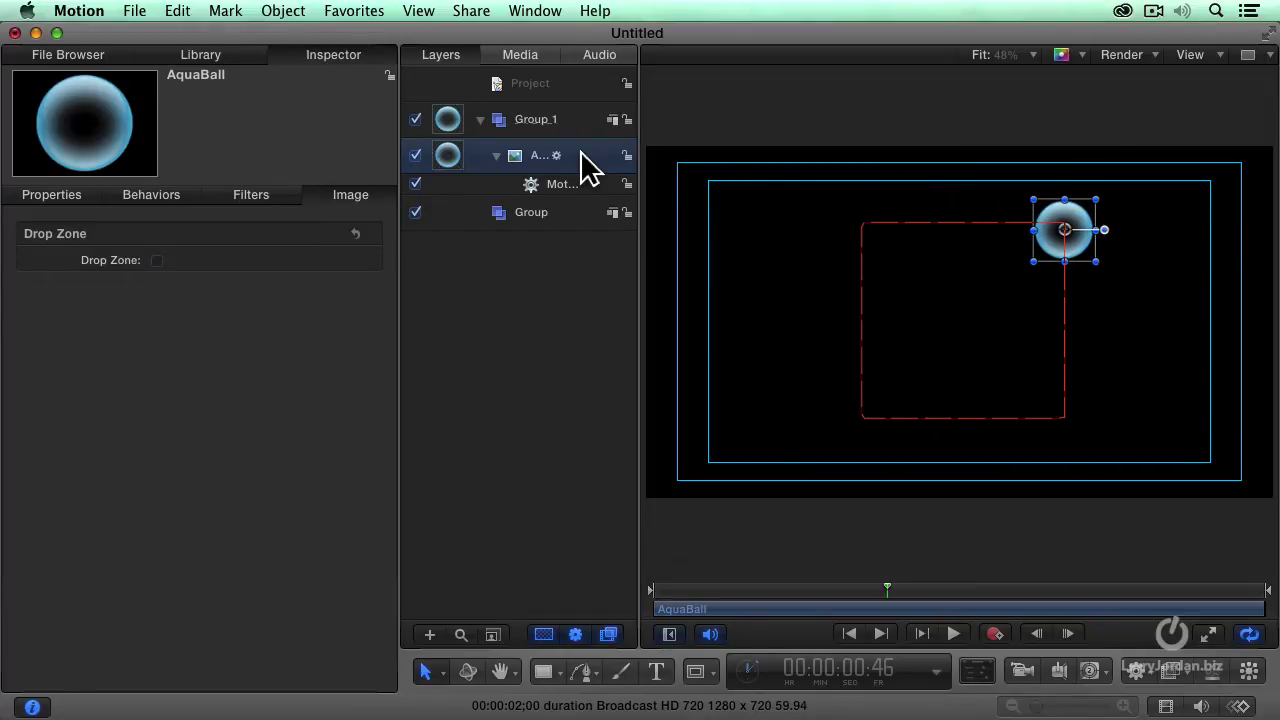
{"action": "key", "text": "shift+alt+Right"}
{"action": "key", "text": "shift+alt+Right"}
{"action": "key", "text": "shift+alt+Right"}
{"action": "key", "text": "shift+alt+Left"}
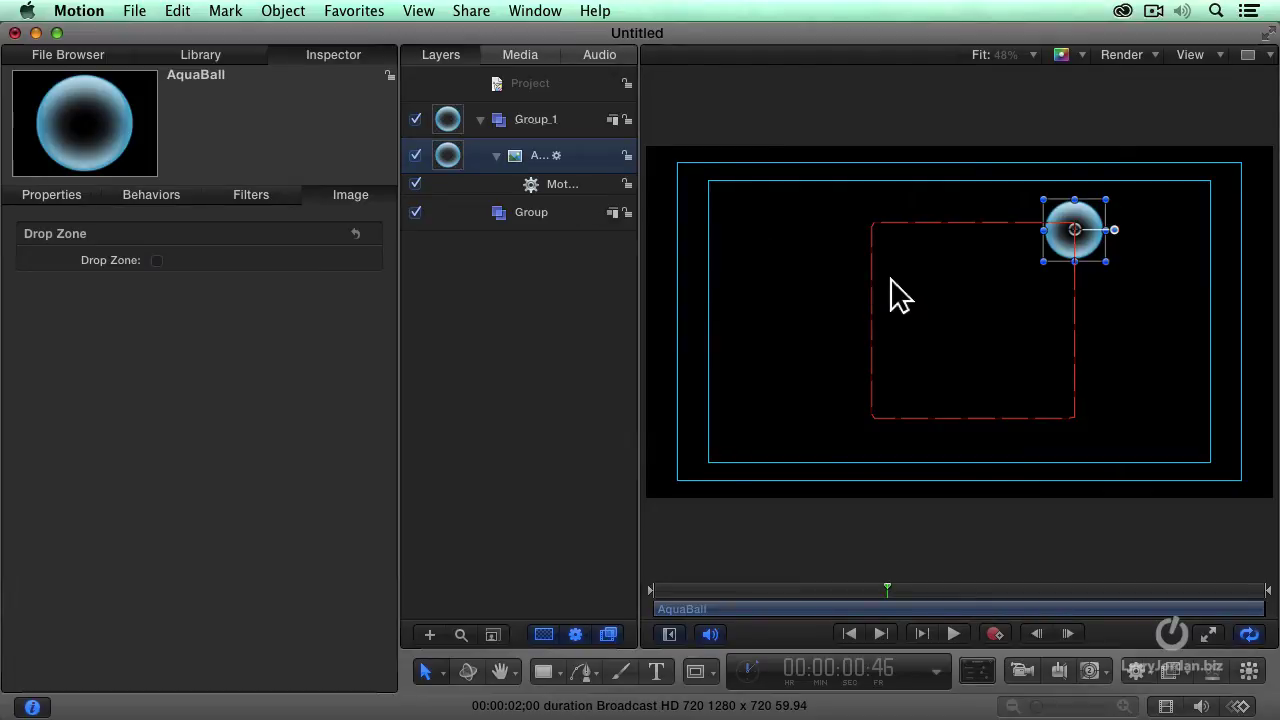
Preview the animation and select the Motion Path behavior to see its settings.
{"action": "key", "text": "space"}
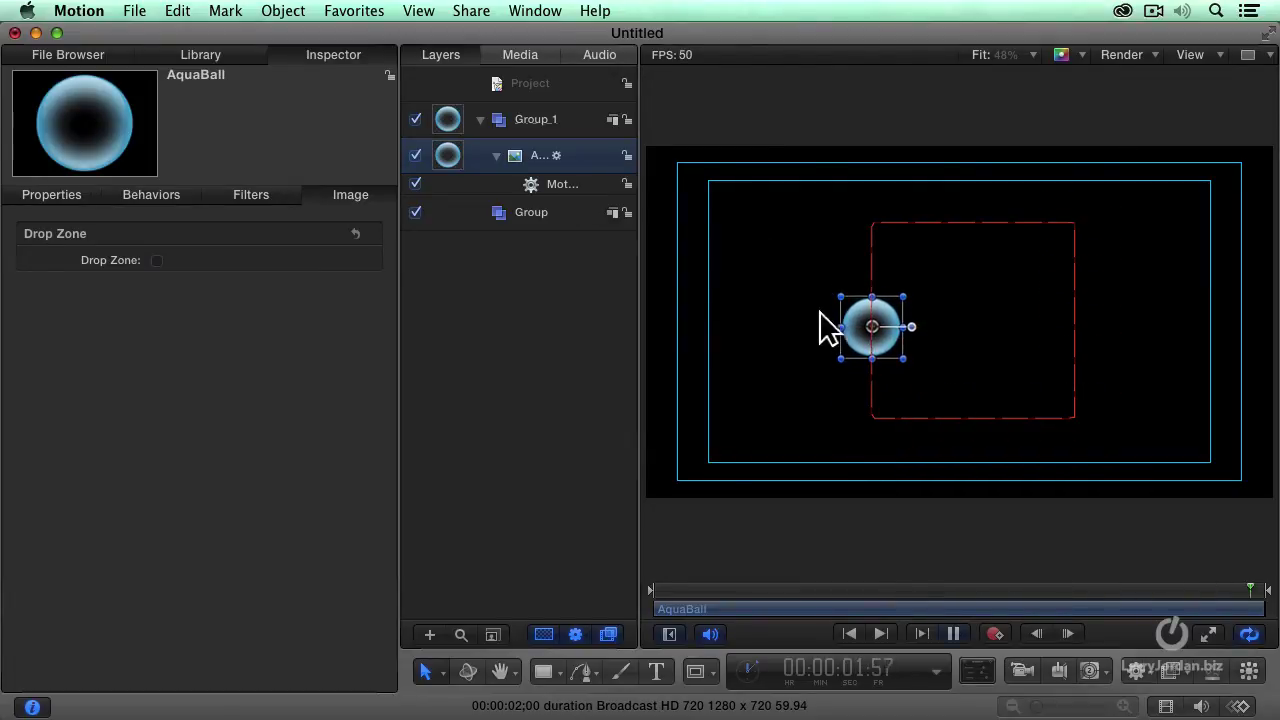
{"action": "key", "text": "space"}
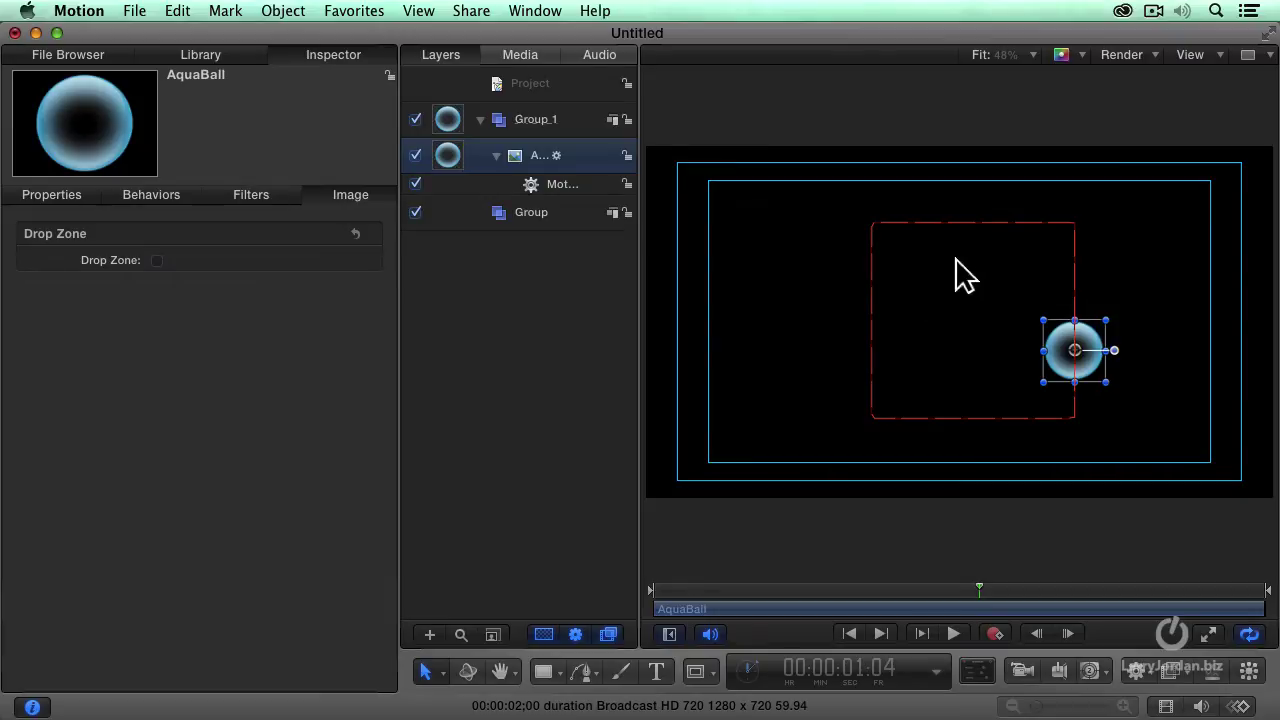
{"action": "left_click", "coordinate": [567, 188]}
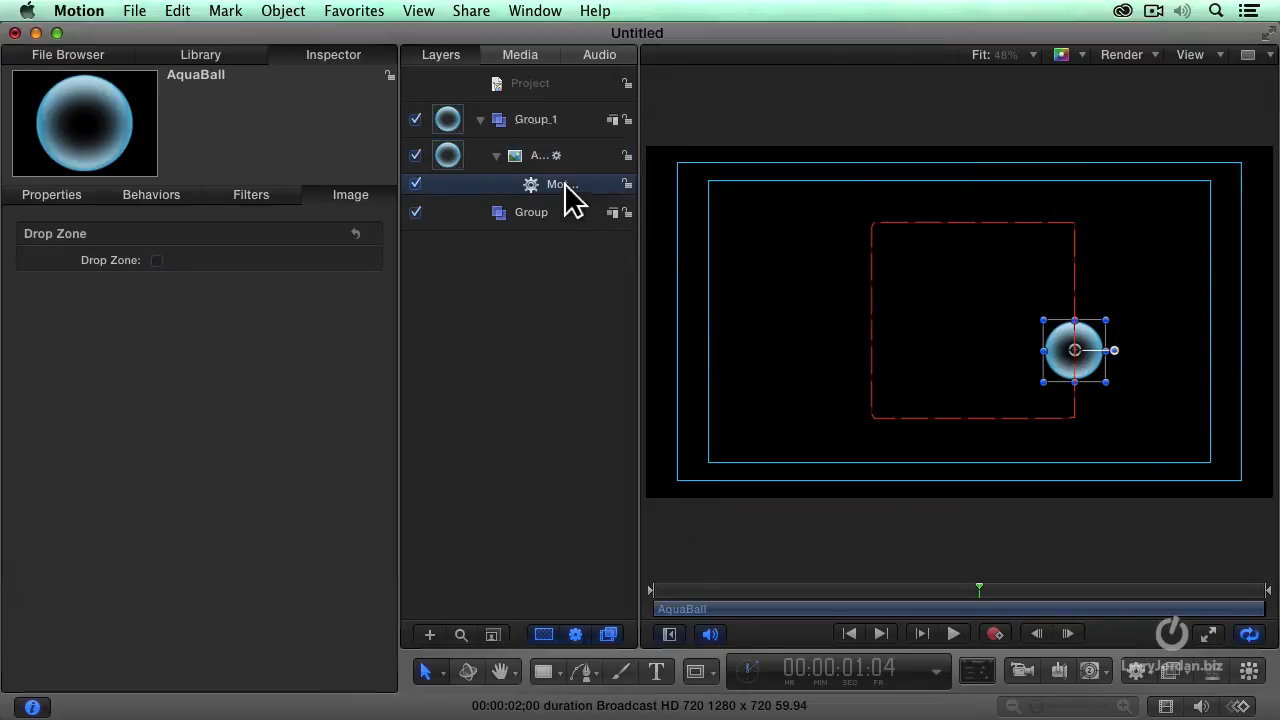
Keyframe AquaBall's Position and attach a Randomize parameter behavior to it.
{"action": "left_click", "coordinate": [52, 196]}
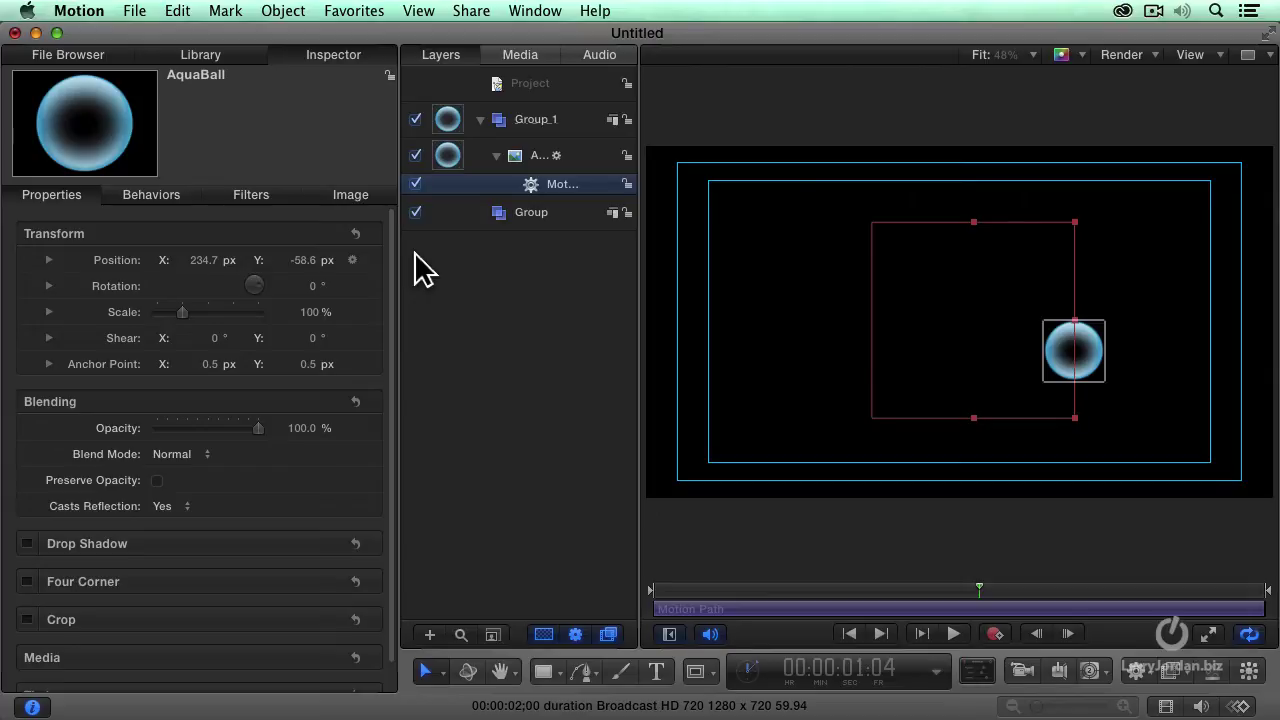
{"action": "left_click", "coordinate": [353, 259]}
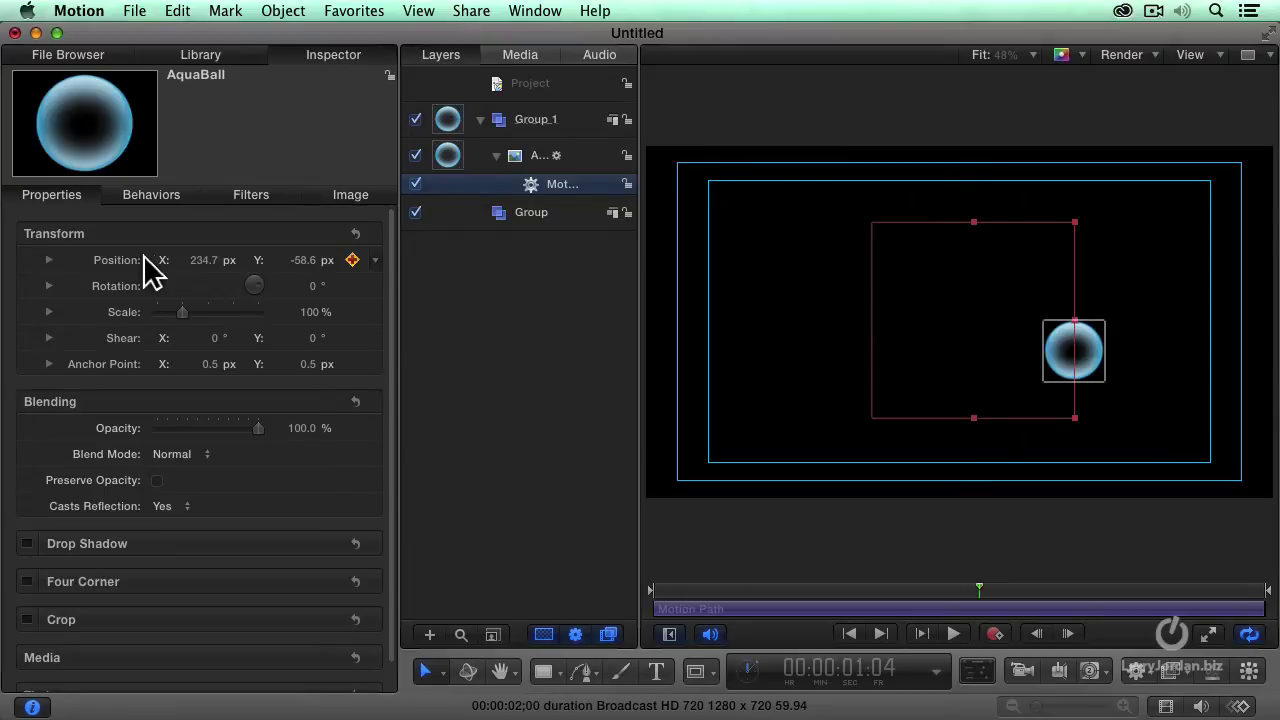
{"action": "left_click", "coordinate": [376, 264]}
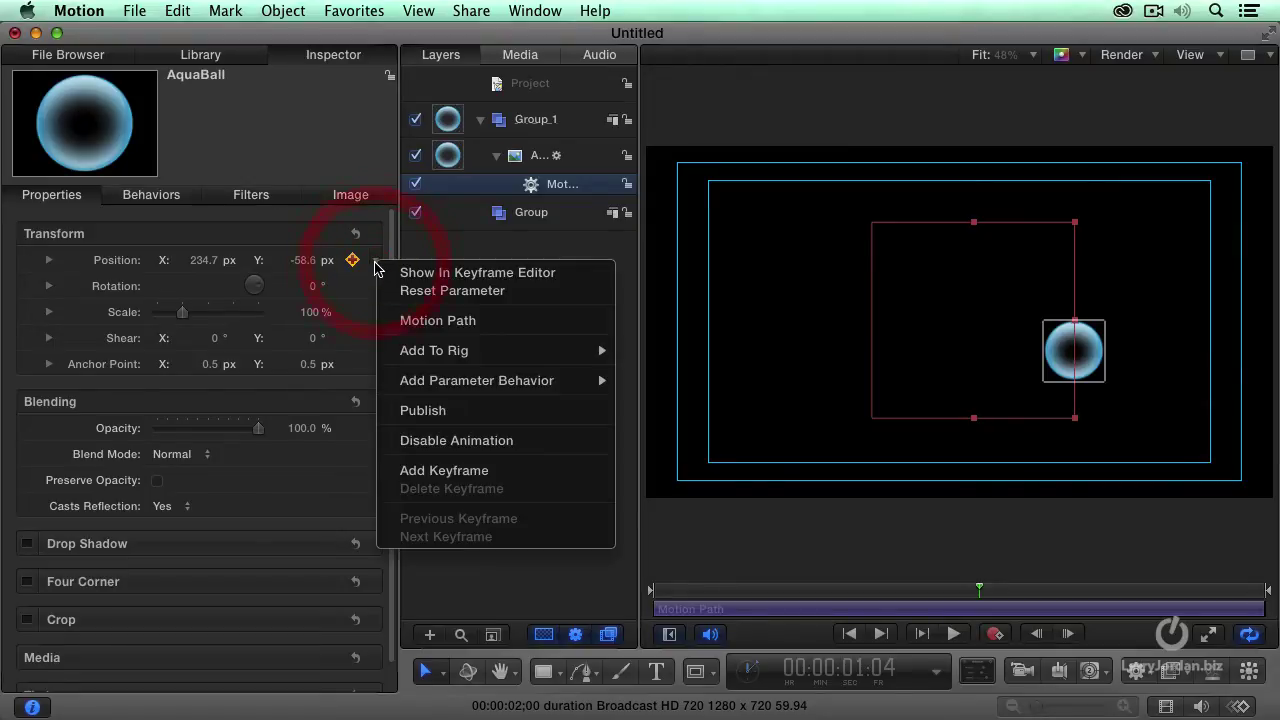
{"action": "mouse_move", "coordinate": [547, 390]}
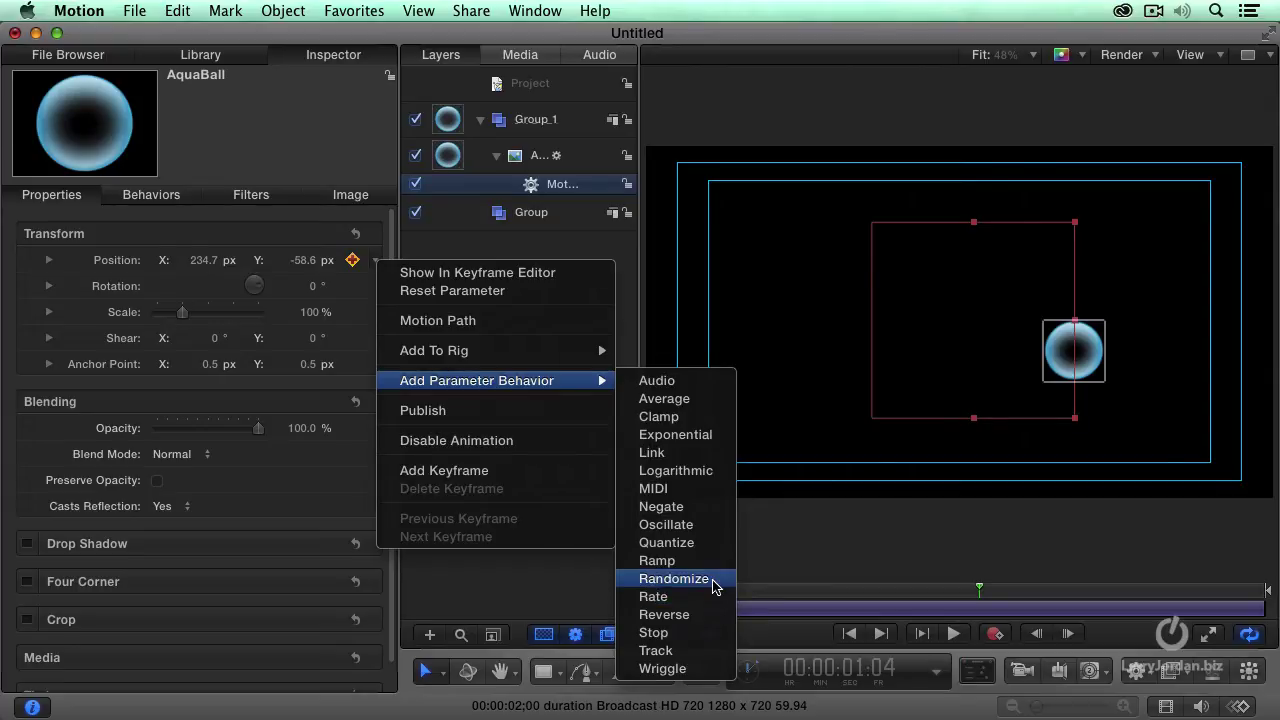
{"action": "left_click", "coordinate": [674, 579]}
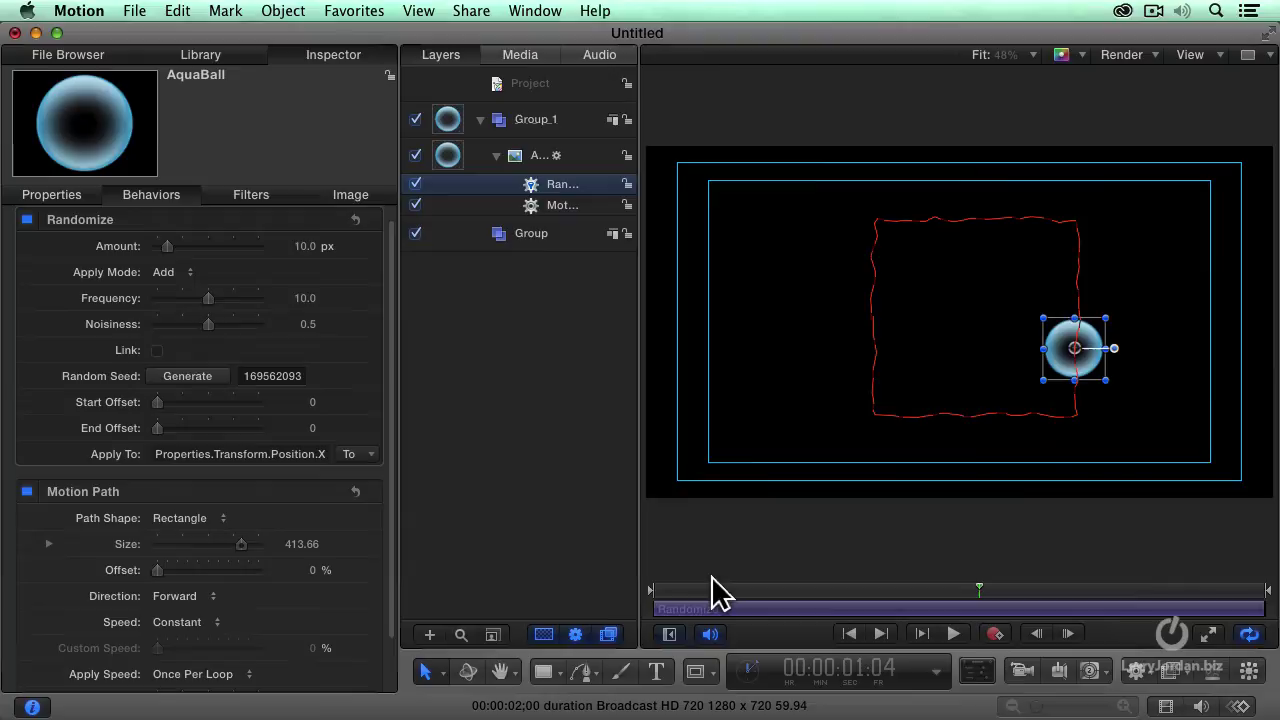
Preview the jitter and set Randomize Noisiness to 1.0 and Frequency to 5.0.
{"action": "left_click", "coordinate": [663, 589]}
{"action": "key", "text": "space"}
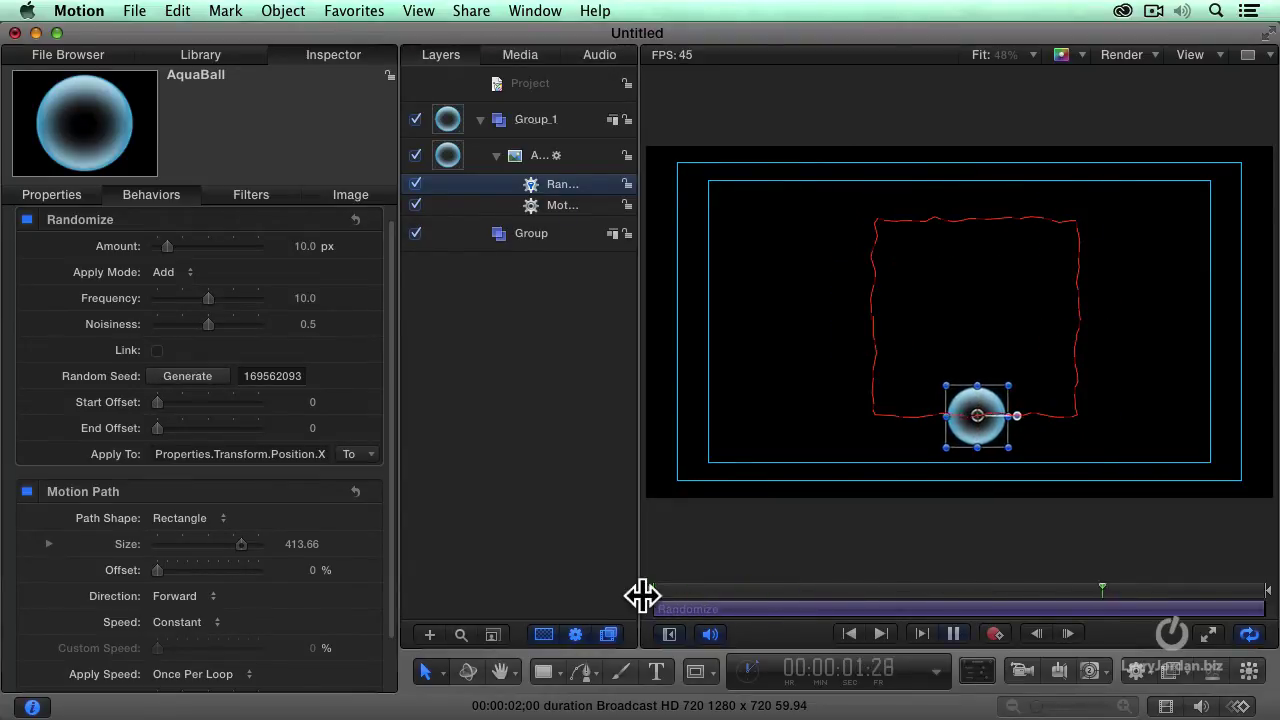
{"action": "key", "text": "space"}
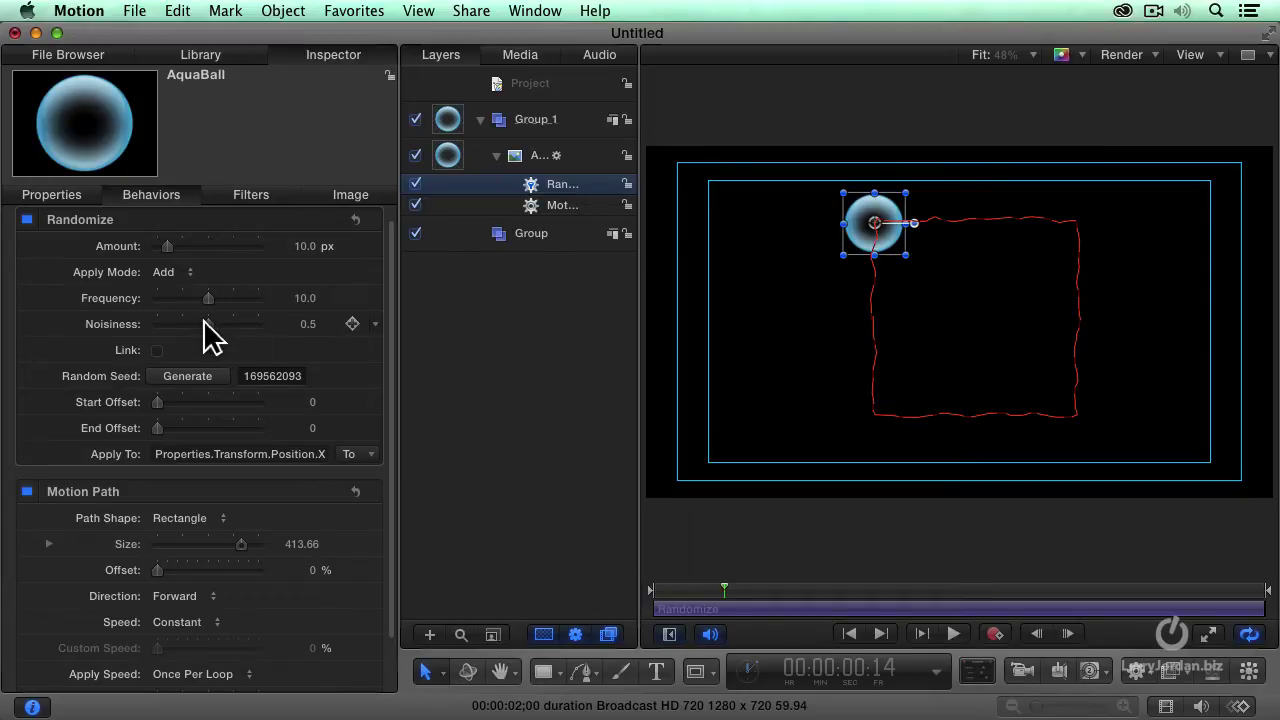
{"action": "left_click_drag", "start_coordinate": [203, 323], "coordinate": [277, 323]}
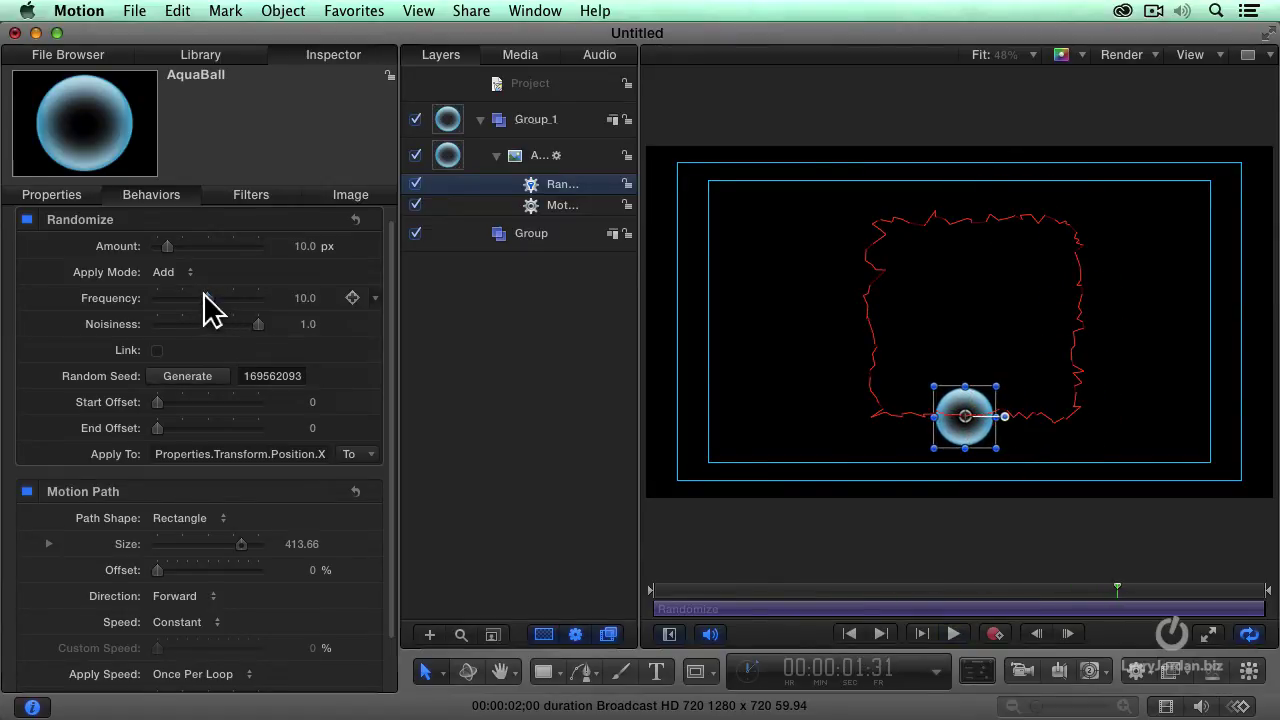
{"action": "left_click_drag", "start_coordinate": [208, 298], "coordinate": [164, 299]}
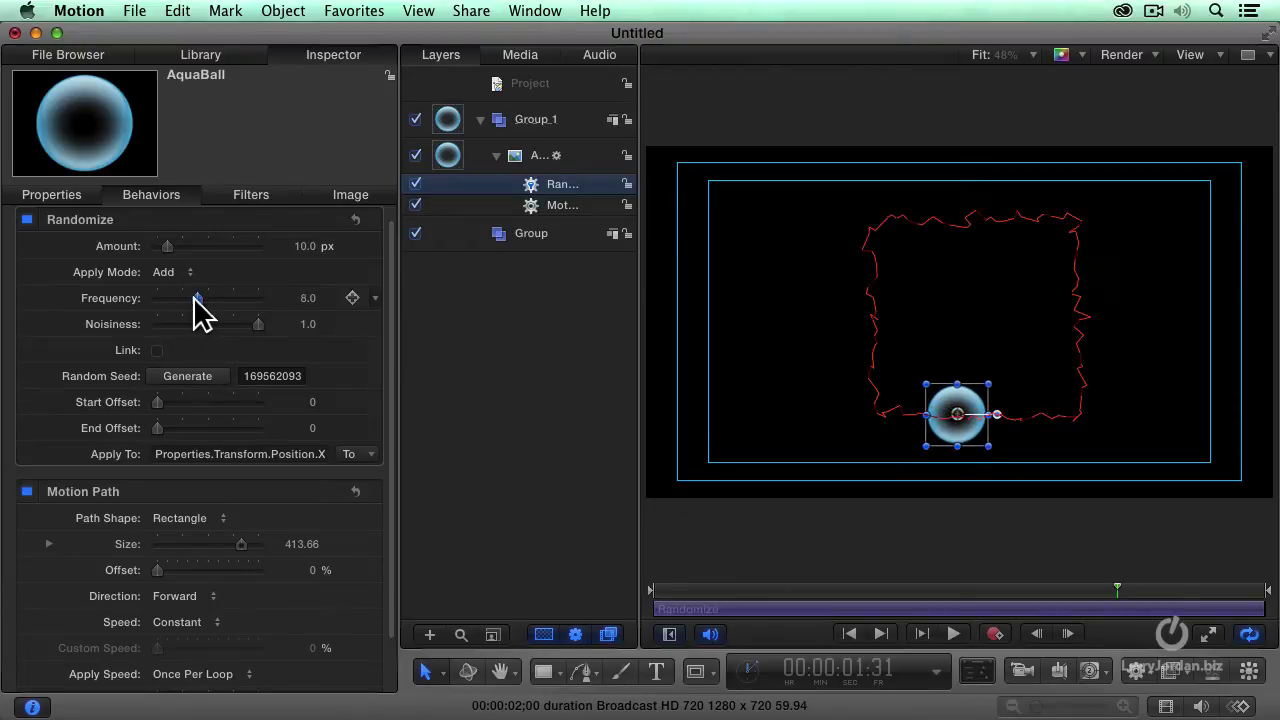
{"action": "mouse_move", "coordinate": [196, 298]}
{"action": "left_mouse_down"}
{"action": "mouse_move", "coordinate": [240, 300]}
{"action": "mouse_move", "coordinate": [182, 300]}
{"action": "left_mouse_up"}
{"action": "key", "text": "space"}
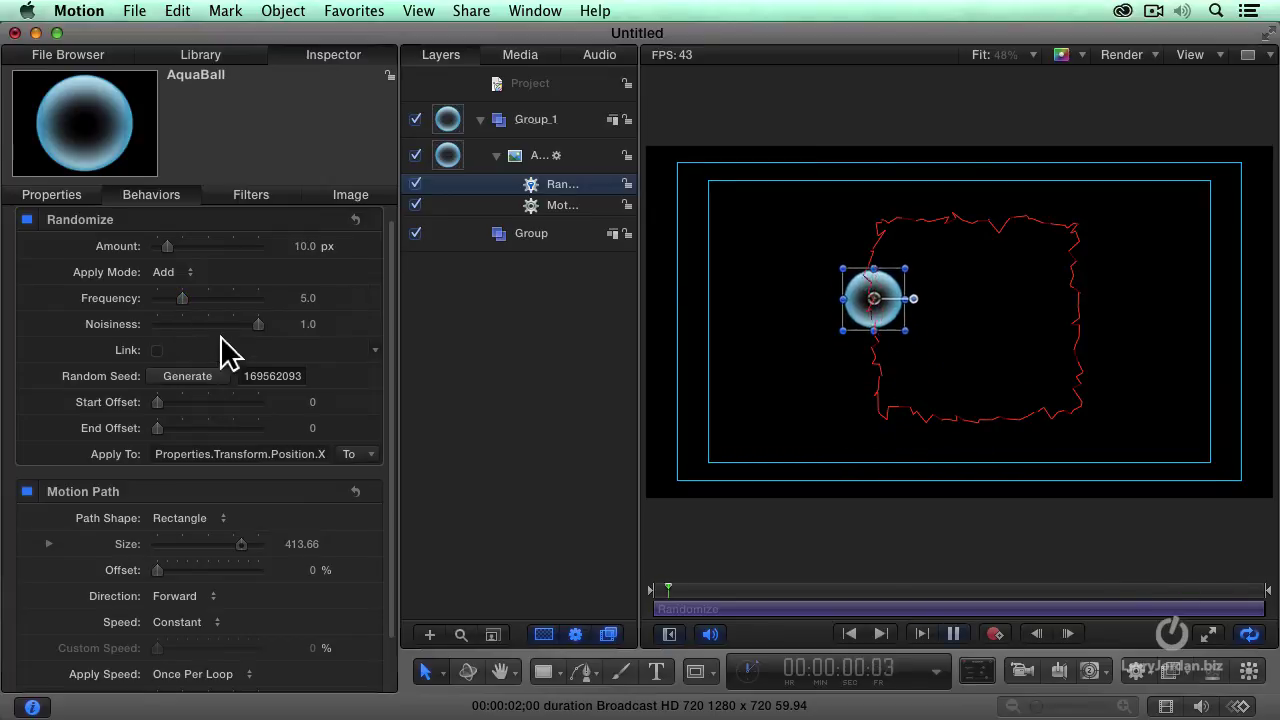
{"action": "mouse_move", "coordinate": [259, 323]}
{"action": "left_mouse_down"}
{"action": "mouse_move", "coordinate": [236, 324]}
{"action": "mouse_move", "coordinate": [263, 323]}
{"action": "left_mouse_up"}
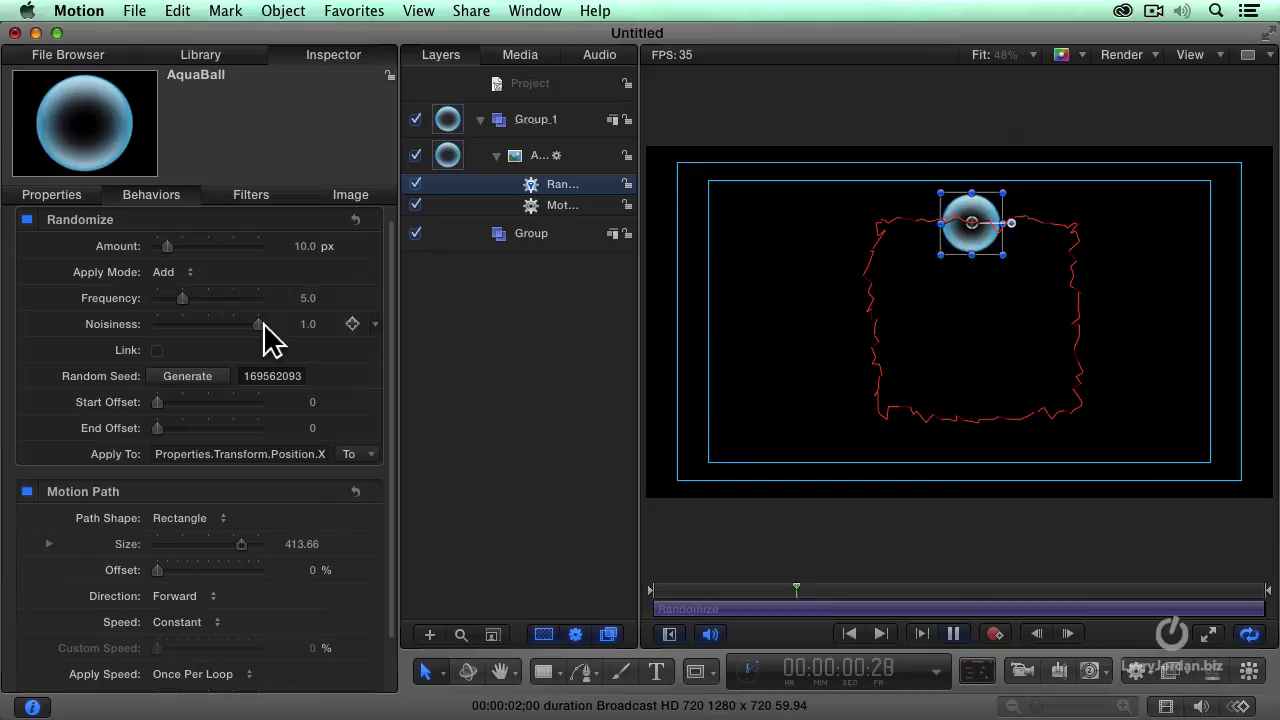
{"action": "key", "text": "space"}
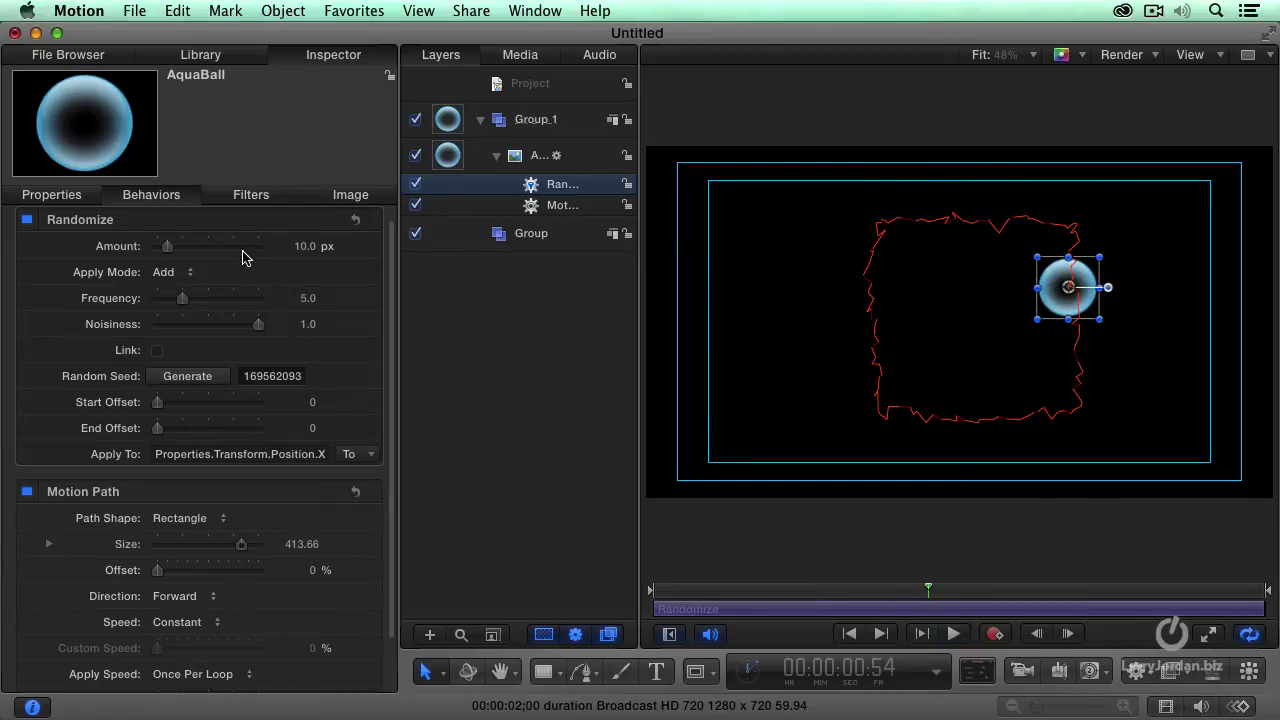
Set the Motion Path shape to Circle and preview it with the Randomize jitter.
{"action": "left_click", "coordinate": [470, 204]}
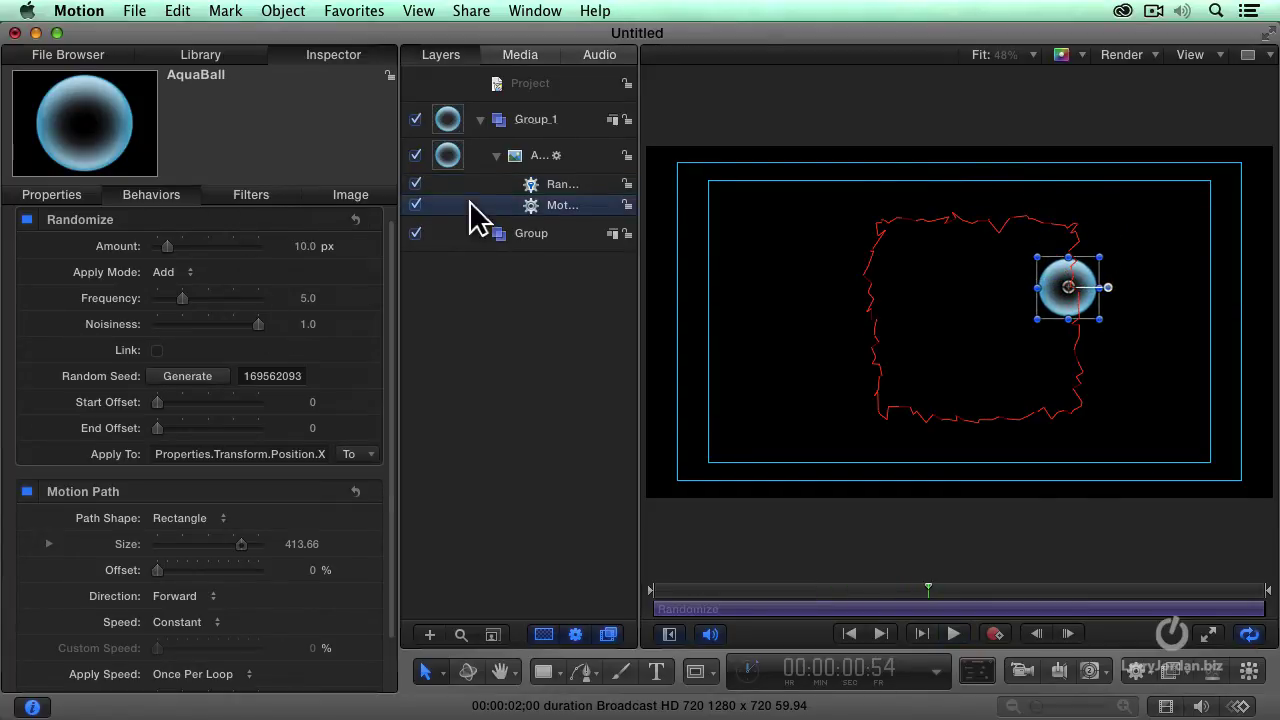
{"action": "scroll", "coordinate": [357, 200], "scroll_direction": "down", "scroll_amount": 2}
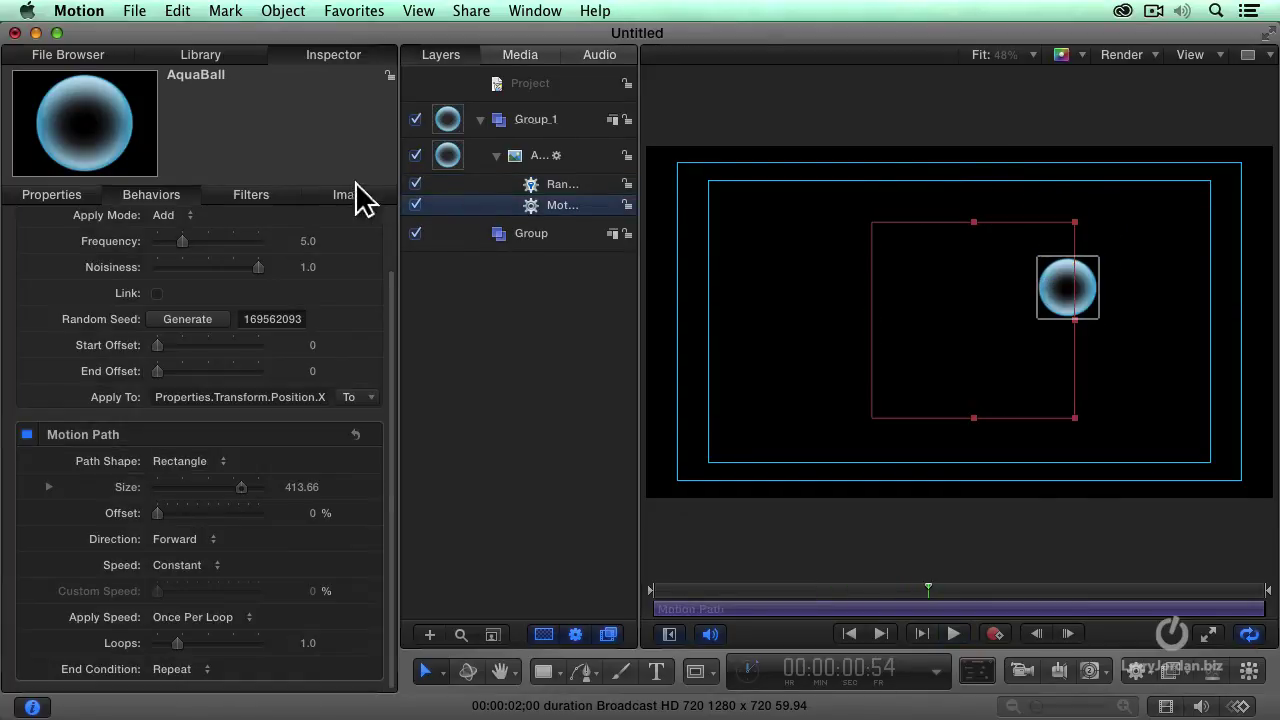
{"action": "left_click", "coordinate": [205, 463]}
{"action": "left_click", "coordinate": [198, 446]}
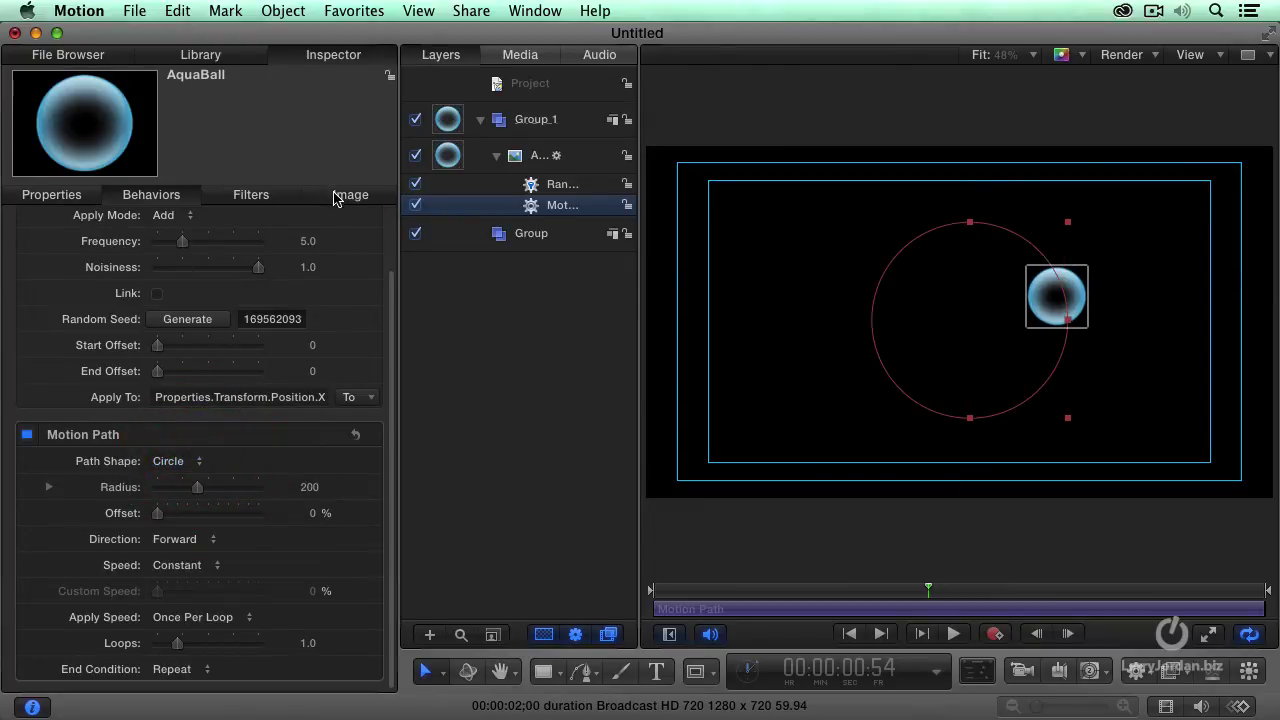
{"action": "left_click", "coordinate": [496, 156]}
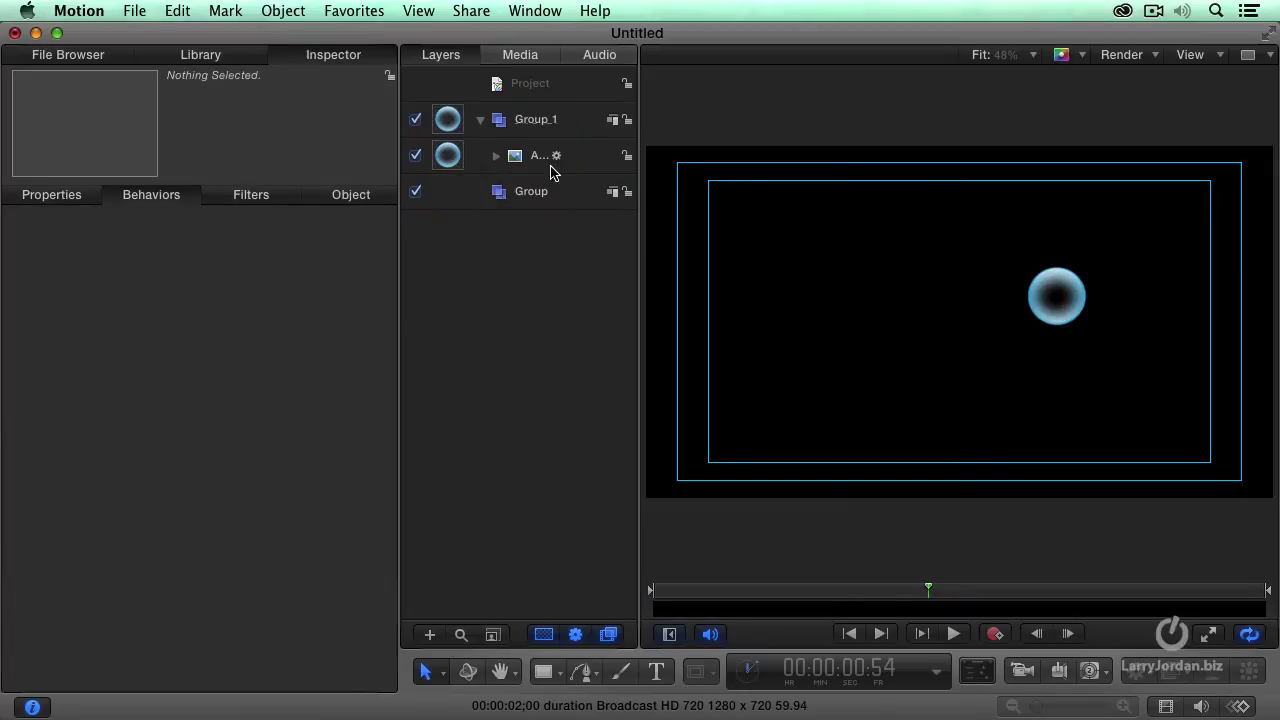
{"action": "left_click", "coordinate": [496, 156]}
{"action": "left_click", "coordinate": [560, 187]}
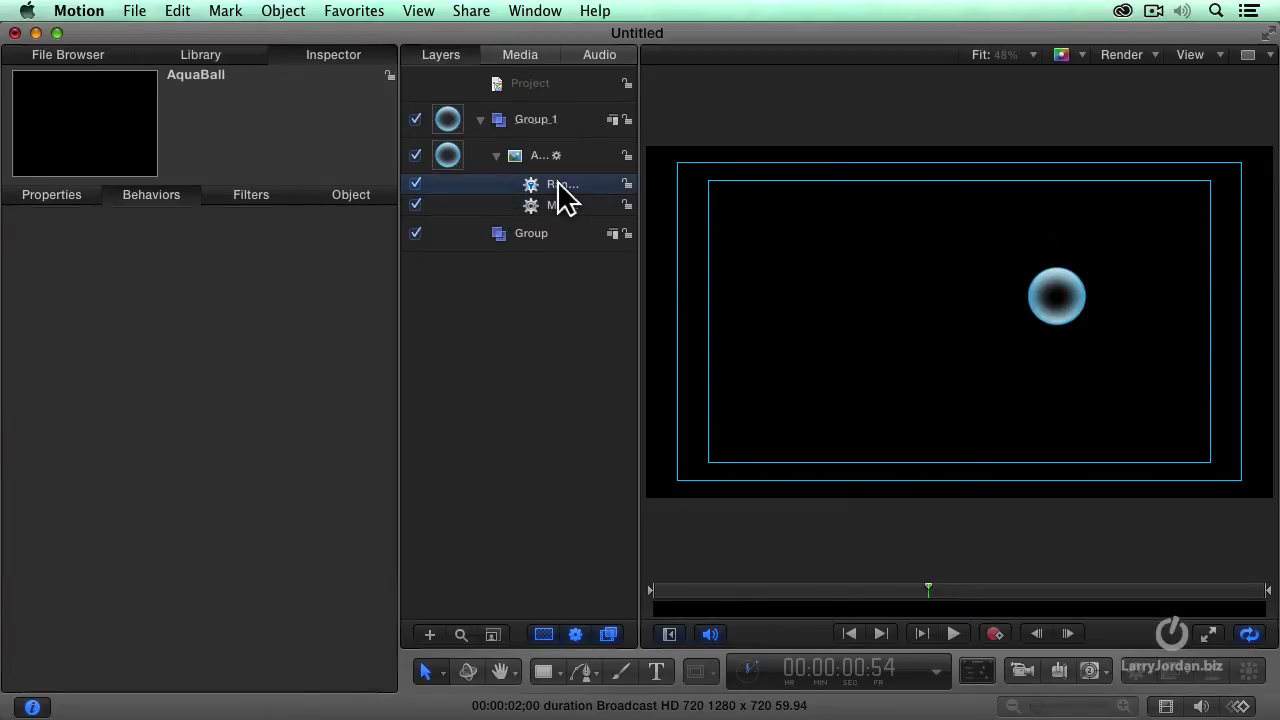
{"action": "key", "text": "space"}
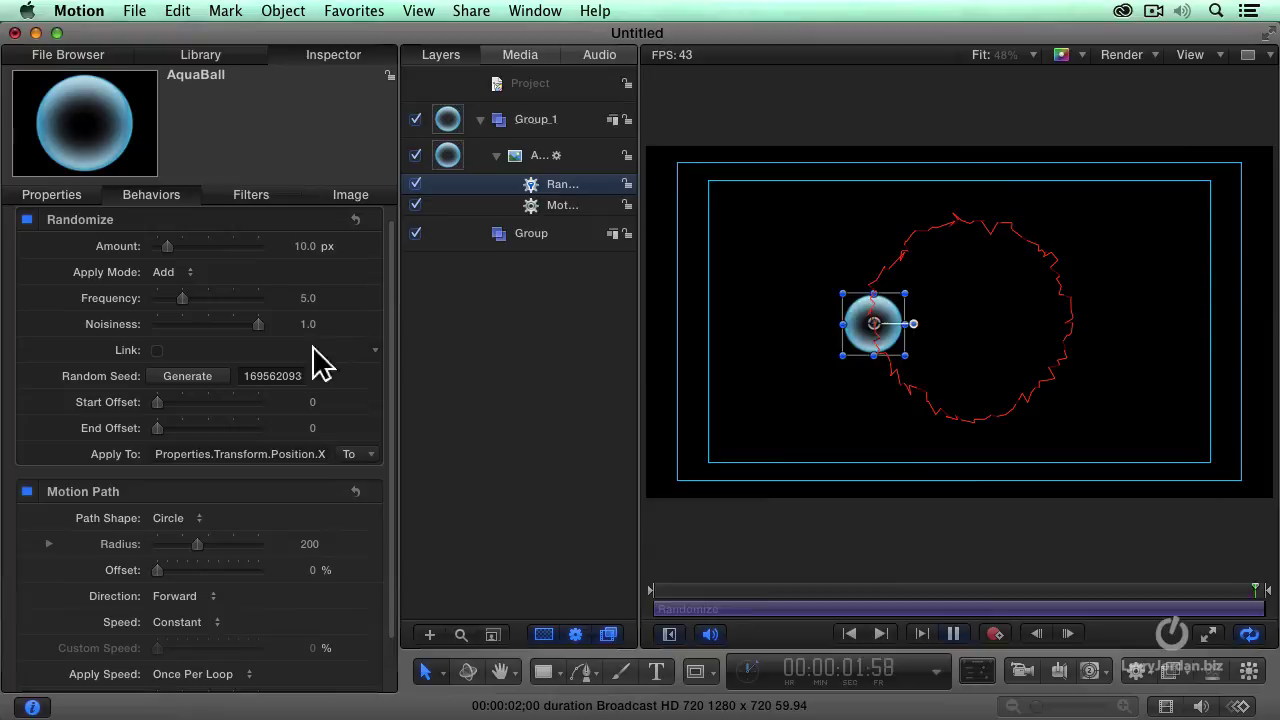
Change the Motion Path shape to Wave and reselect the Randomize behavior.
{"action": "left_click", "coordinate": [500, 206]}
{"action": "key", "text": "space"}
{"action": "scroll", "coordinate": [365, 245], "scroll_direction": "down", "scroll_amount": 2}
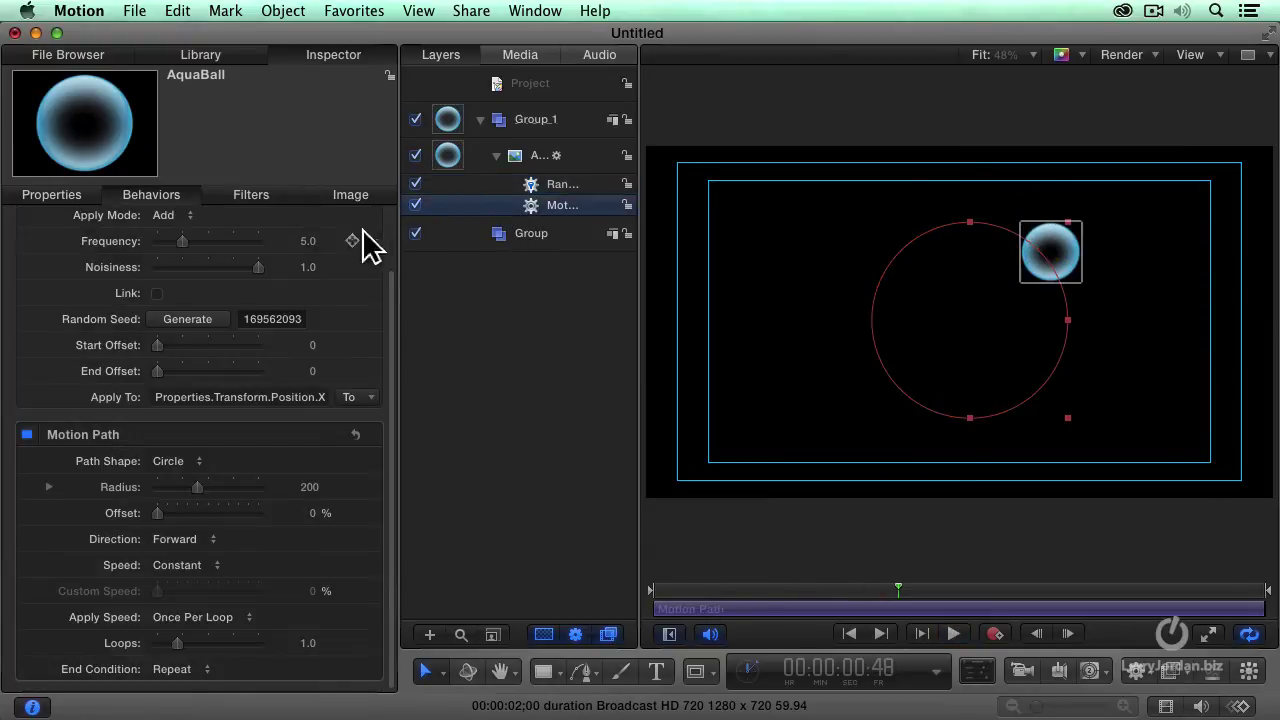
{"action": "left_click", "coordinate": [172, 461]}
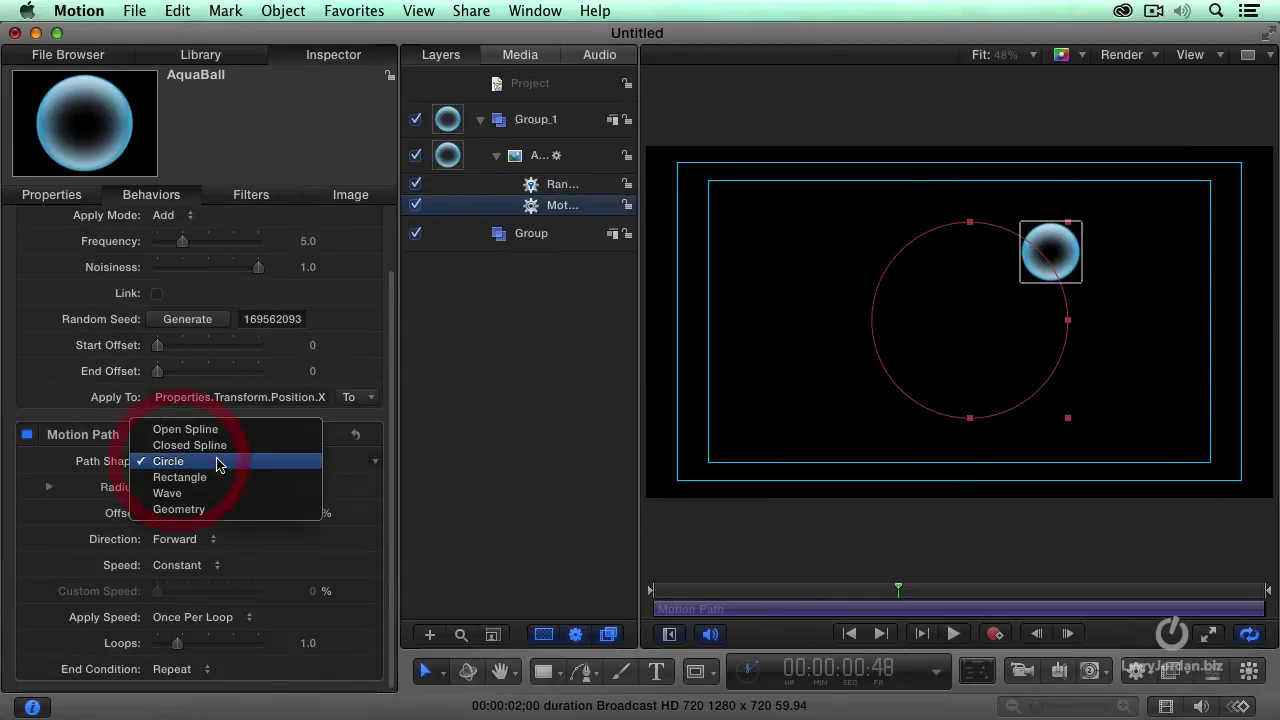
{"action": "left_click", "coordinate": [224, 493]}
{"action": "scroll", "coordinate": [362, 212], "scroll_direction": "down", "scroll_amount": 2}
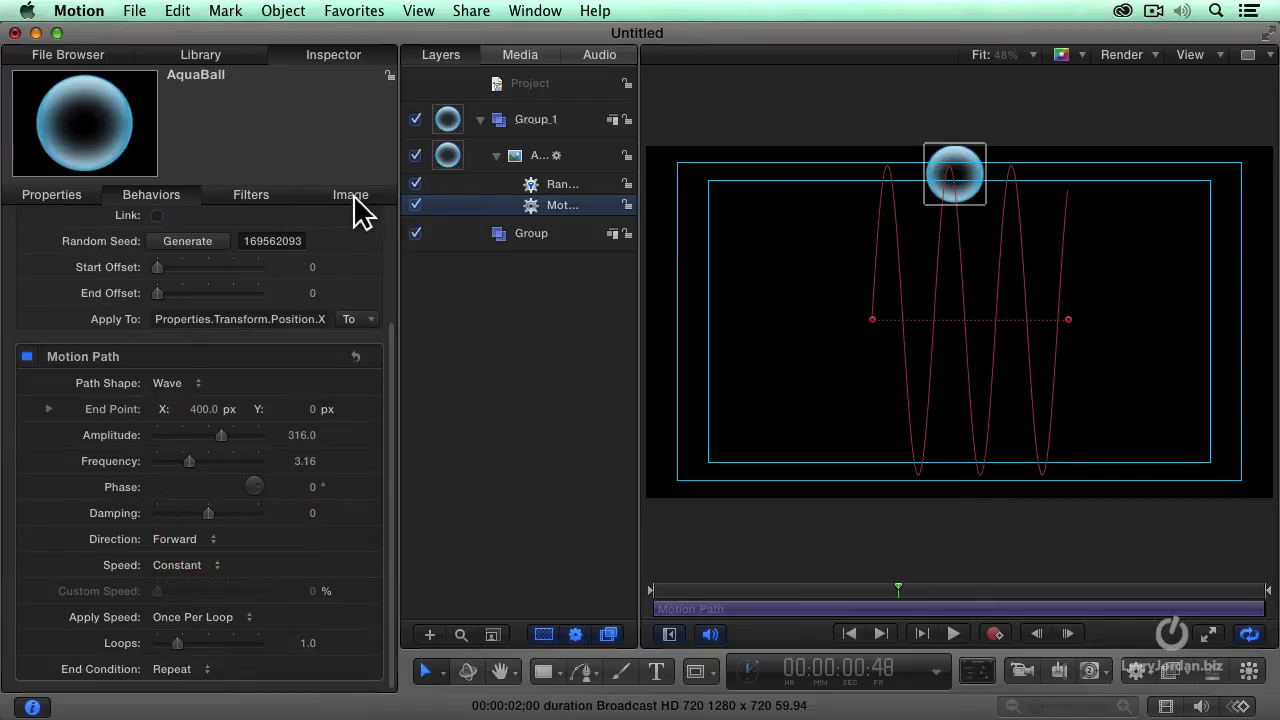
{"action": "left_click", "coordinate": [494, 183]}
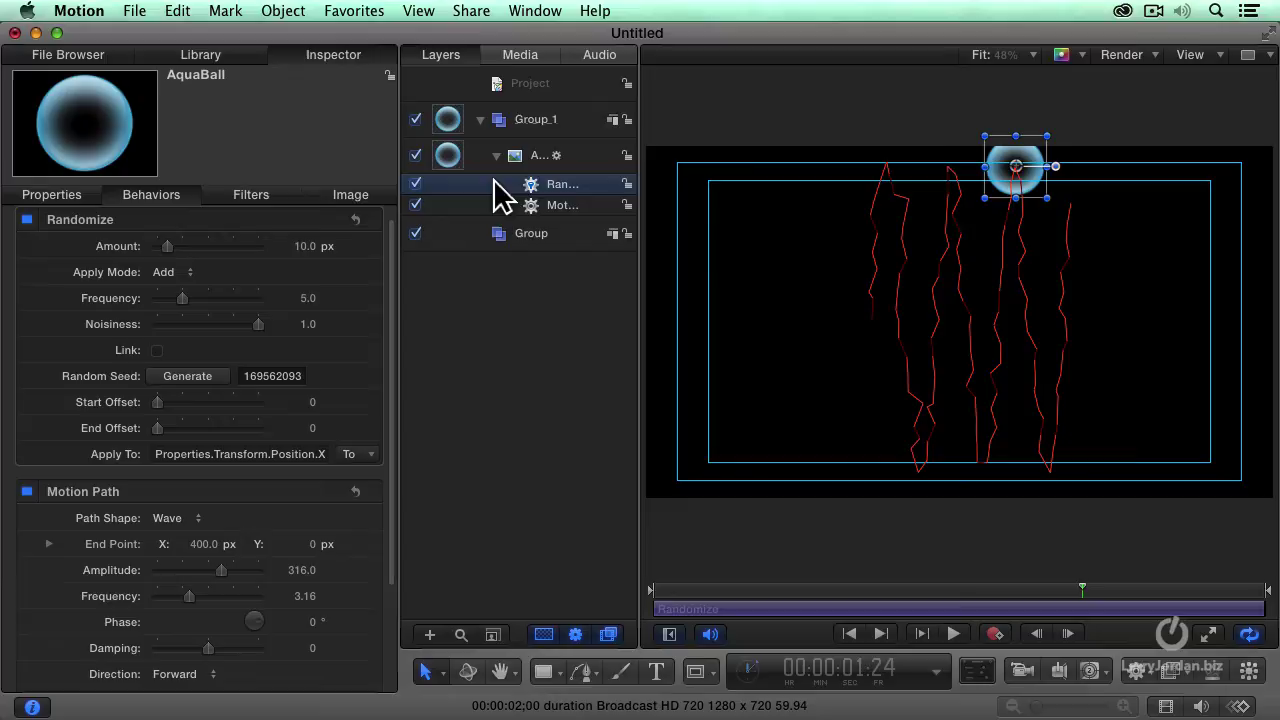
Check Position's animation options, then delete the Randomize behavior from AquaBall.
{"action": "left_click", "coordinate": [41, 196]}
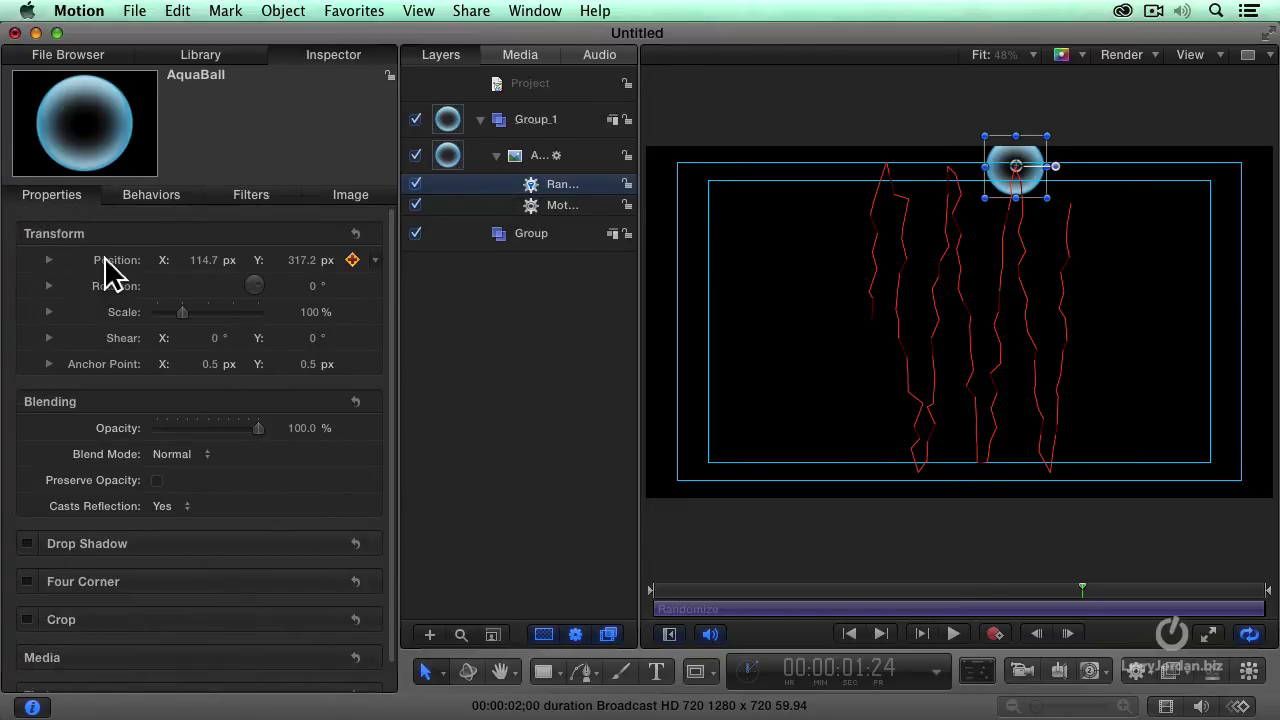
{"action": "left_click", "coordinate": [376, 262]}
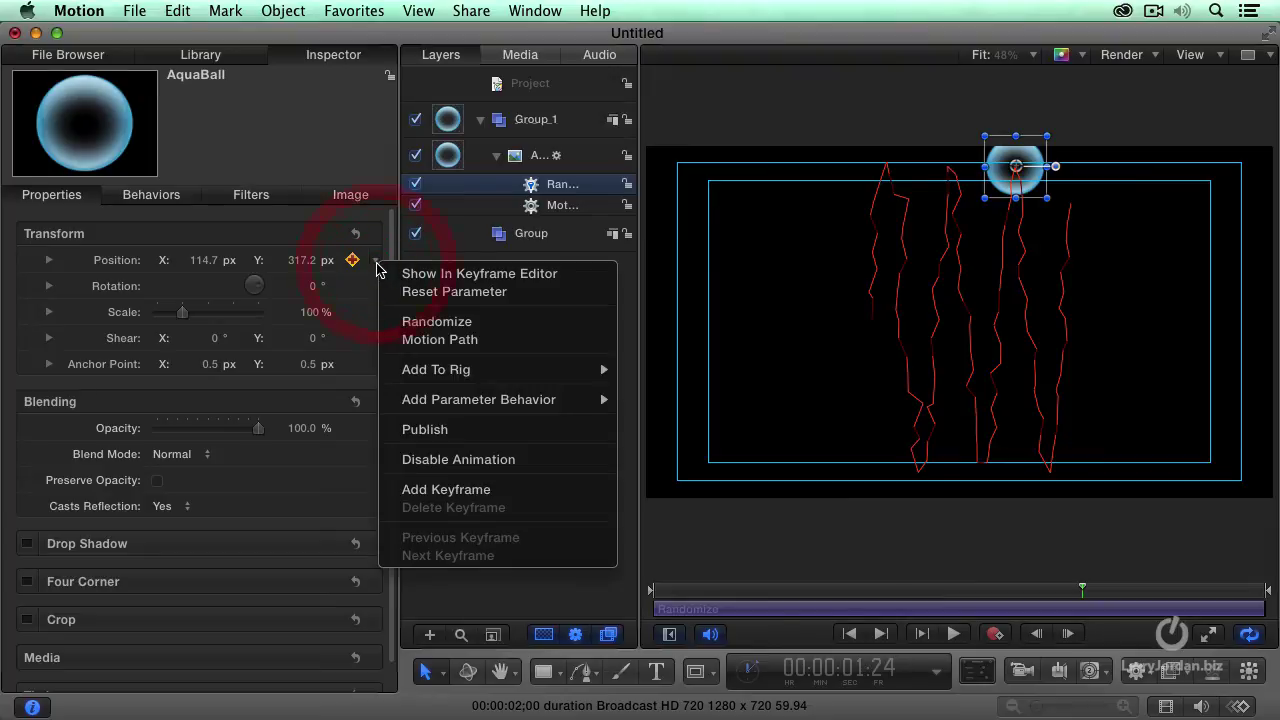
{"action": "mouse_move", "coordinate": [490, 405]}
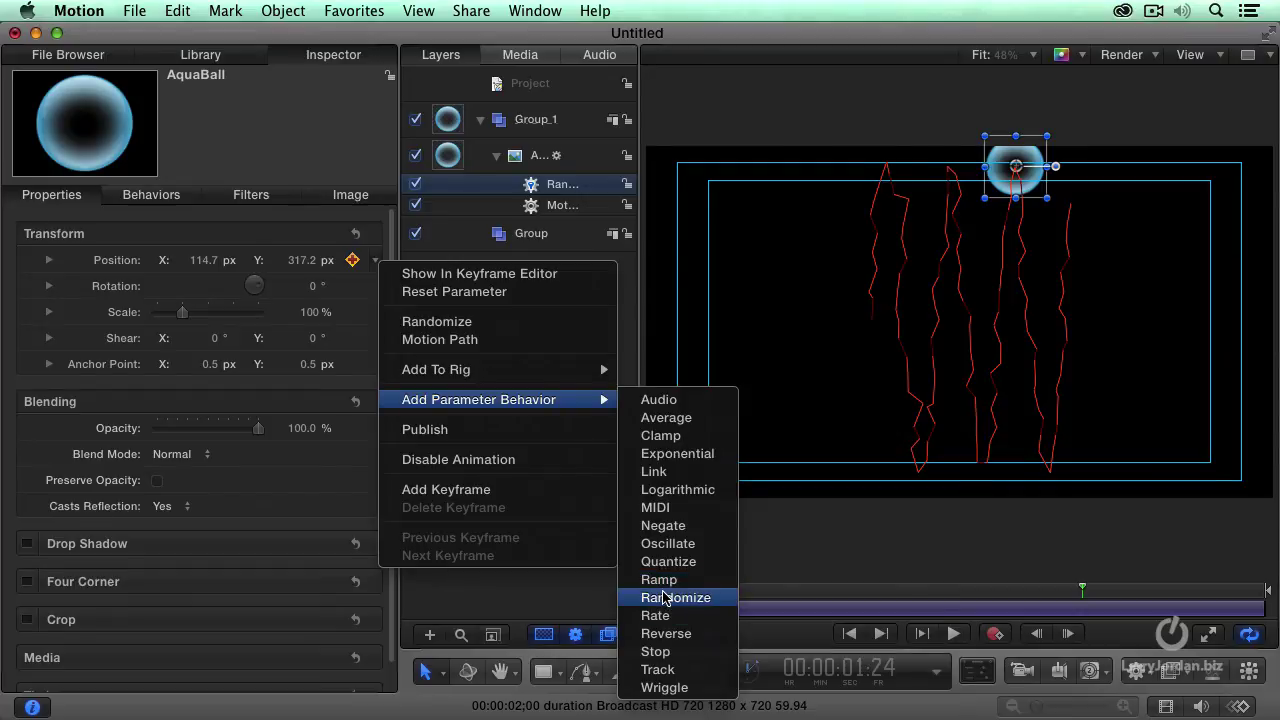
{"action": "left_click", "coordinate": [170, 198]}
{"action": "left_click", "coordinate": [172, 200]}
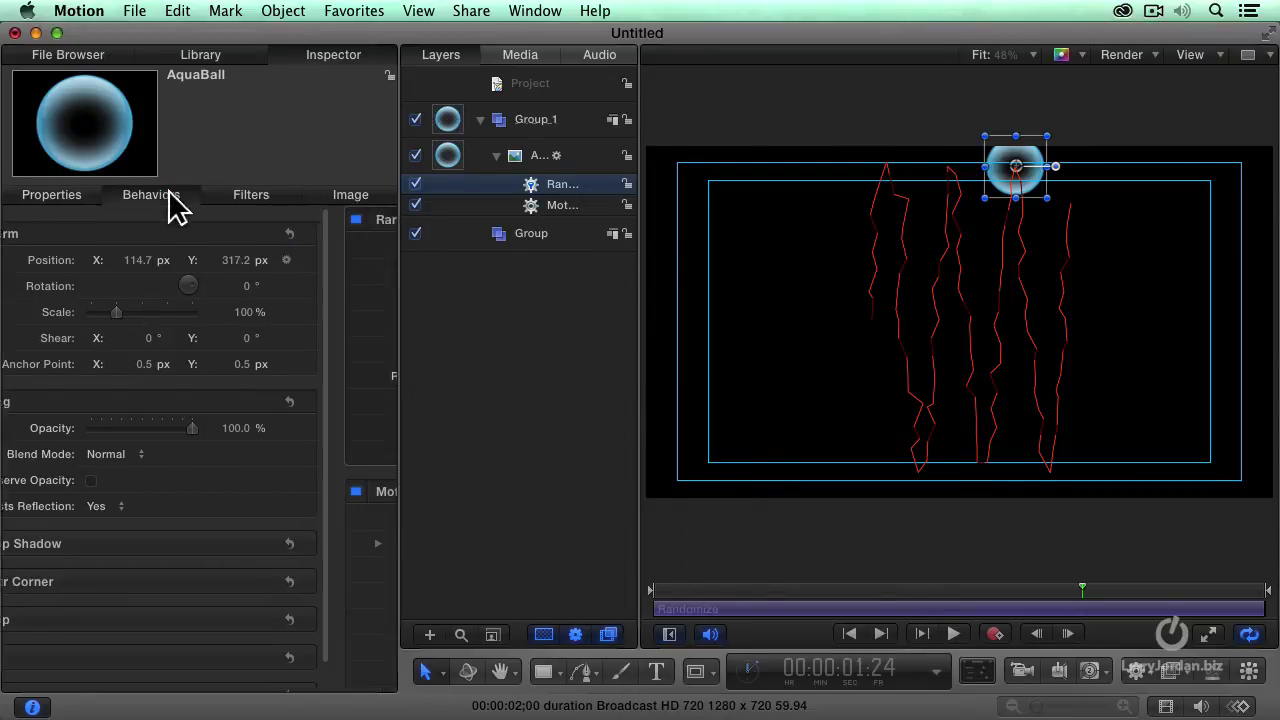
{"action": "key", "text": "super+c"}
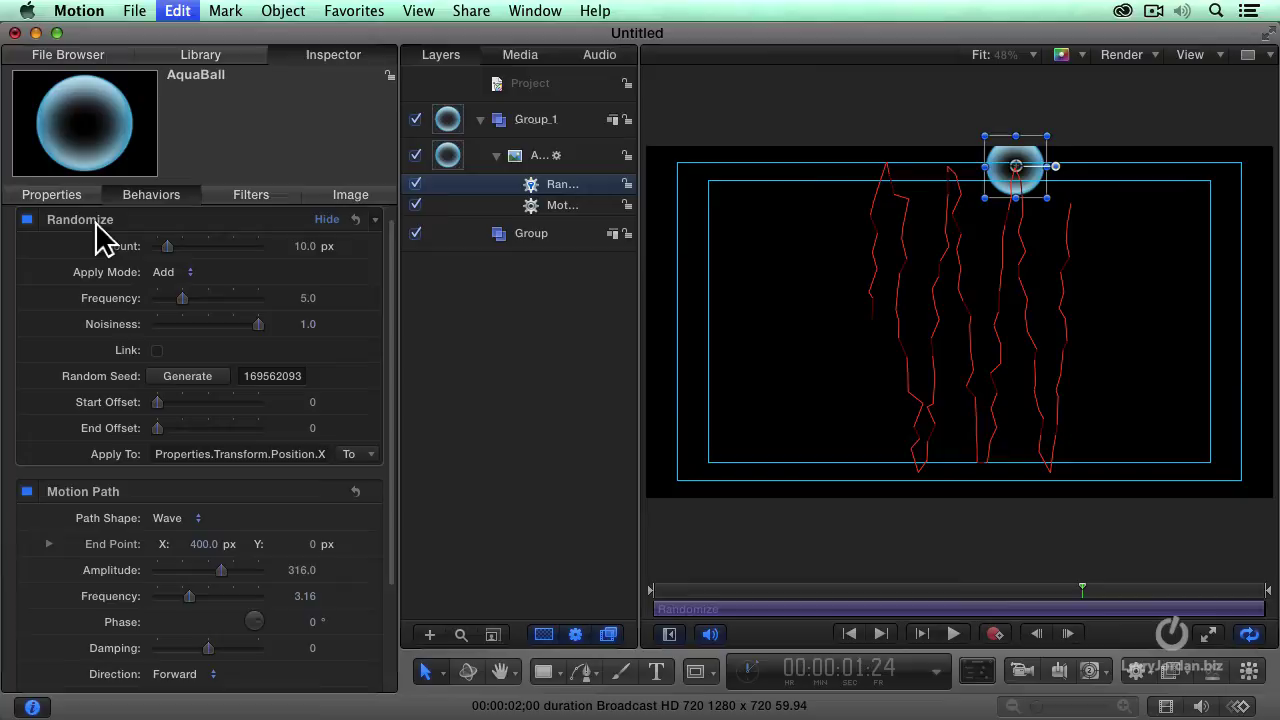
{"action": "key", "text": "super+x"}
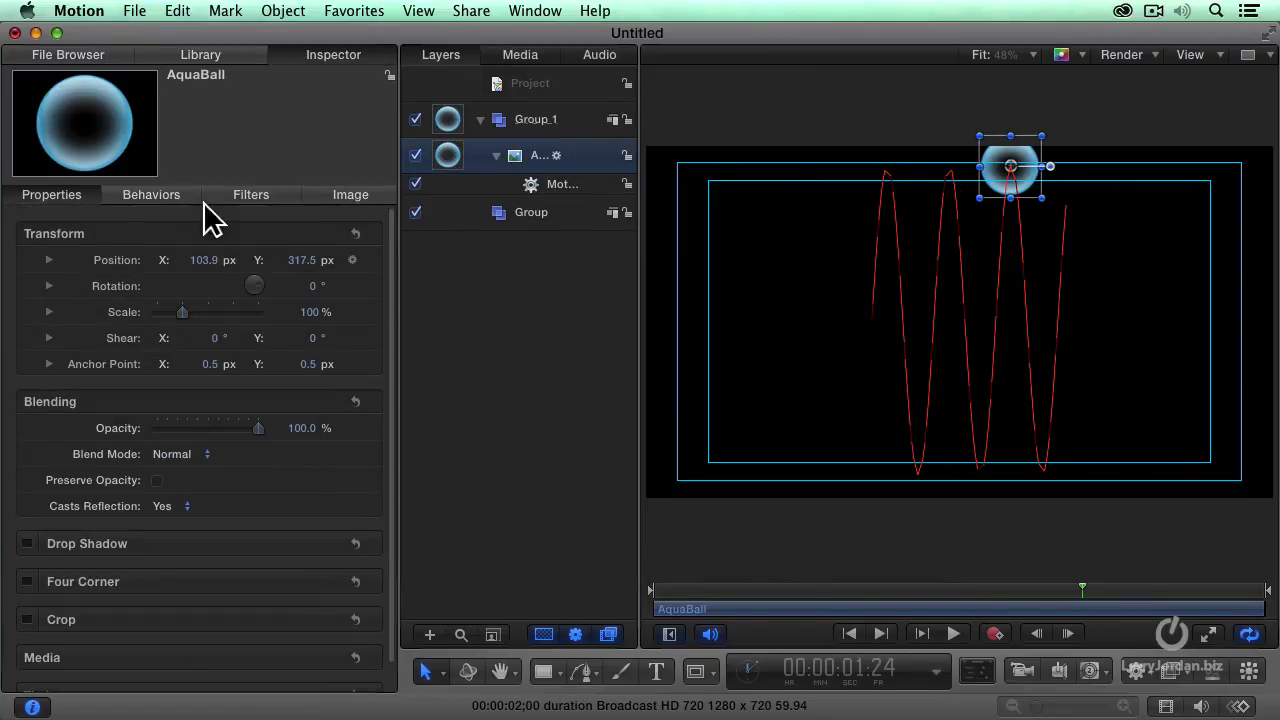
Attach a Wriggle parameter behavior to AquaBall's Position and play it back.
{"action": "left_click", "coordinate": [375, 261]}
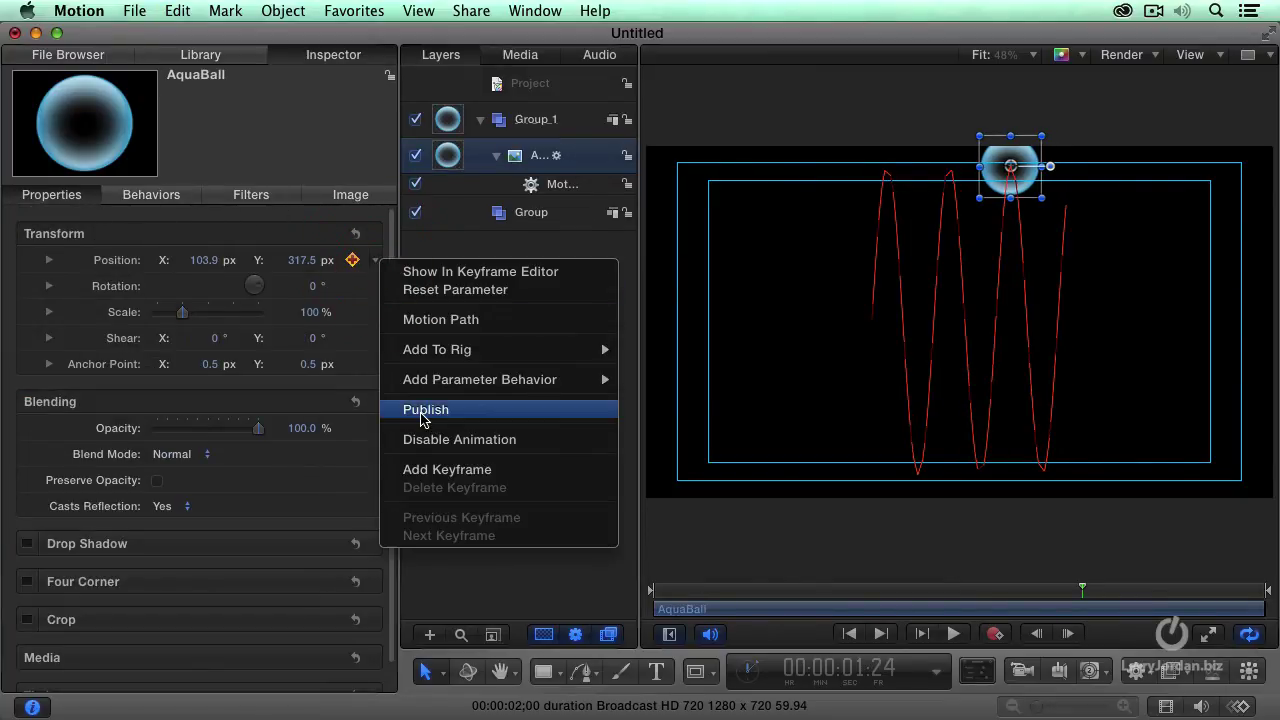
{"action": "mouse_move", "coordinate": [512, 381]}
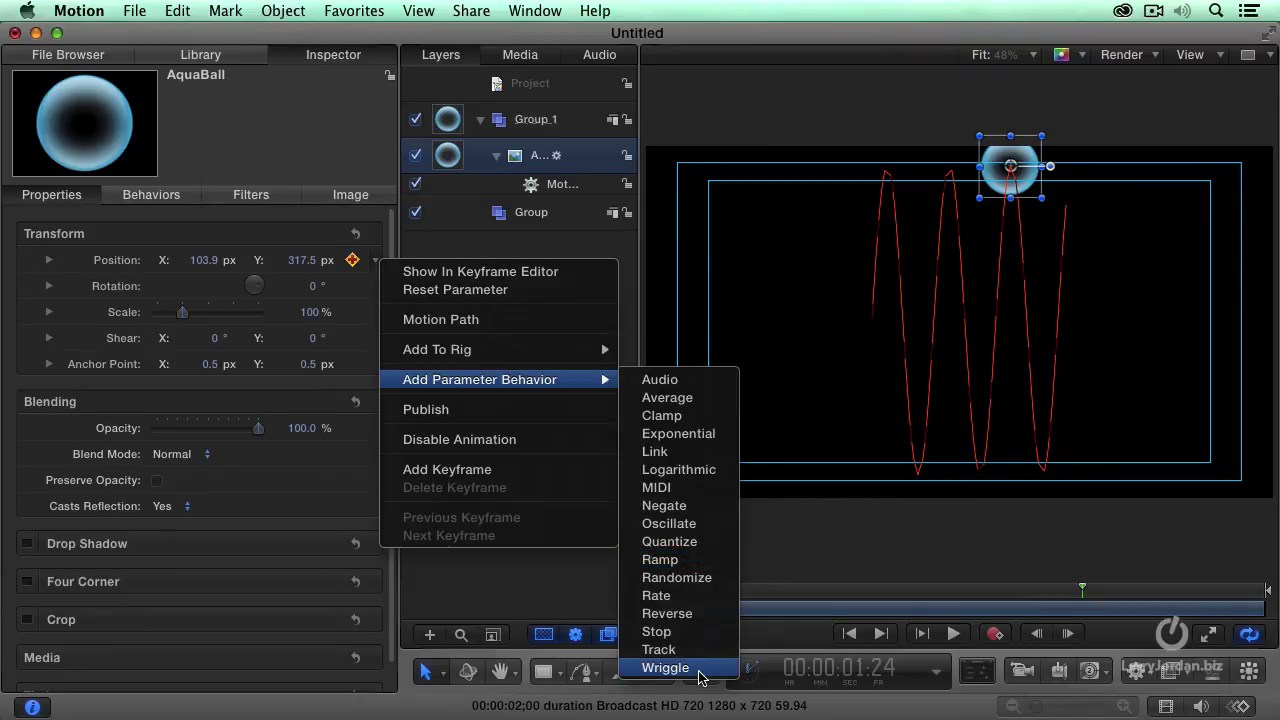
{"action": "left_click", "coordinate": [666, 667]}
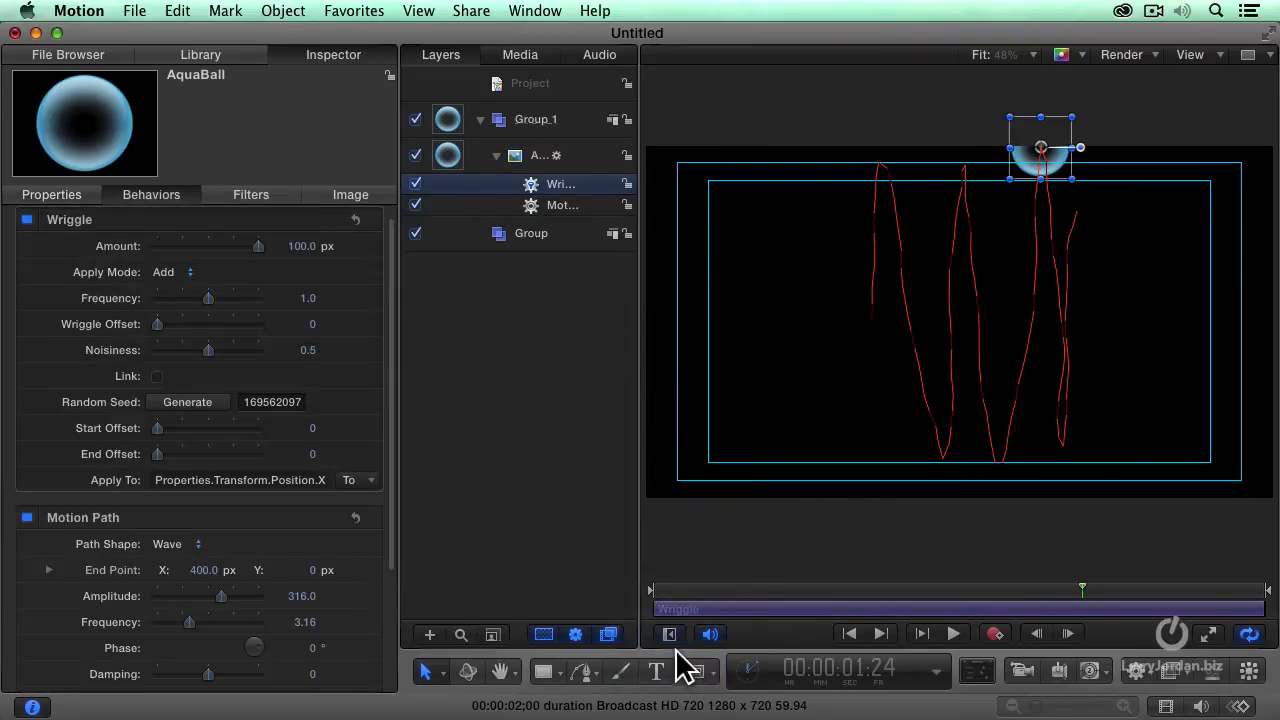
{"action": "key", "text": "space"}
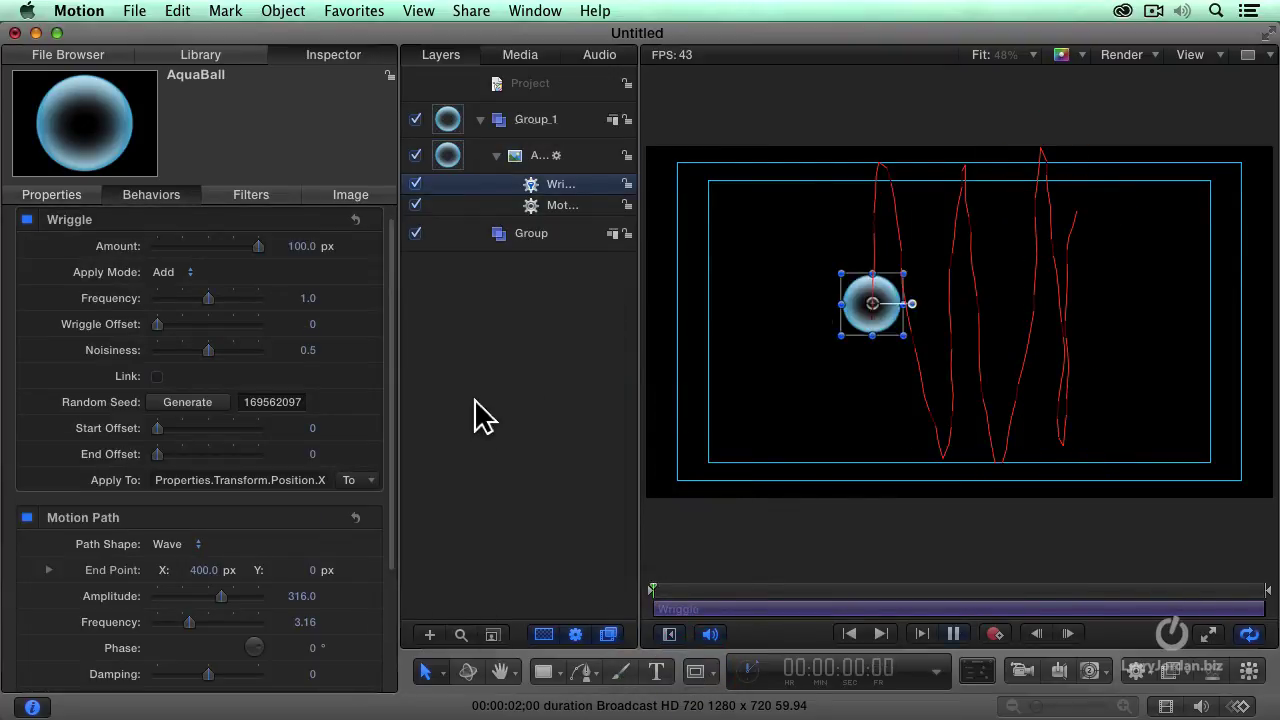
{"action": "key", "text": "space"}
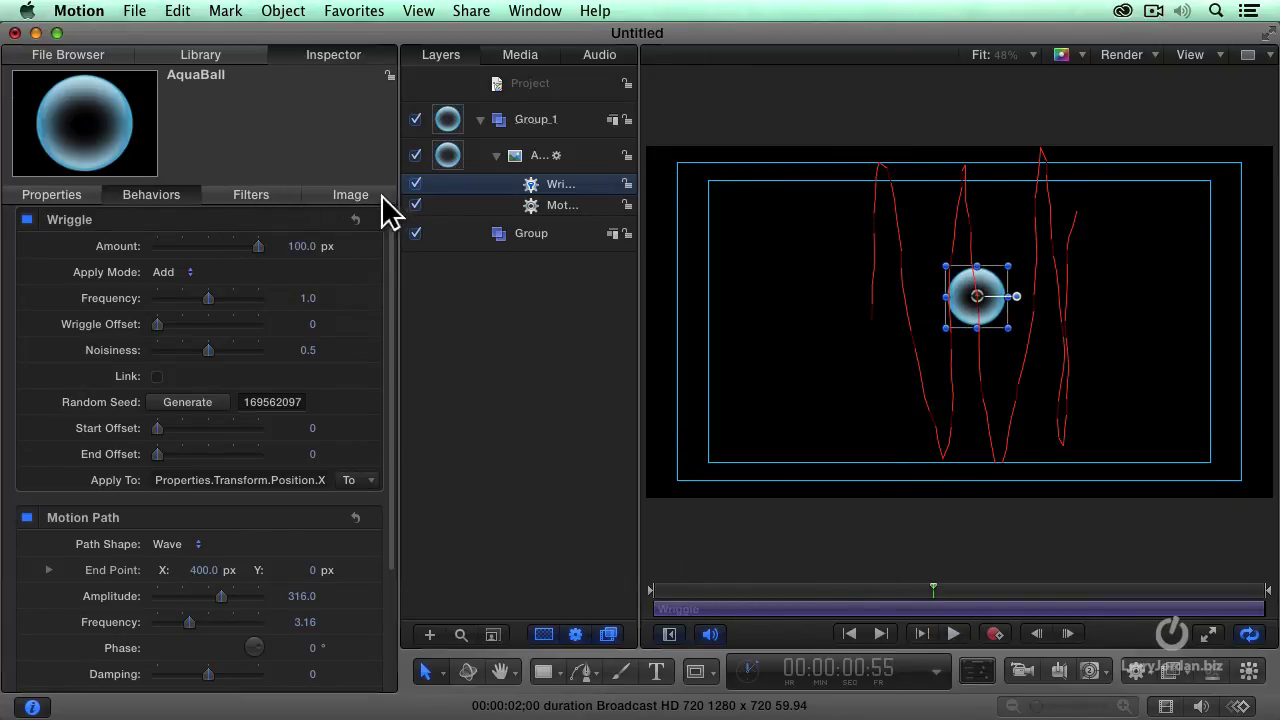
Set Motion Path Amplitude 200, Frequency 2.09; drag end point to 668.8 px X, start left.
{"action": "left_click", "coordinate": [480, 205]}
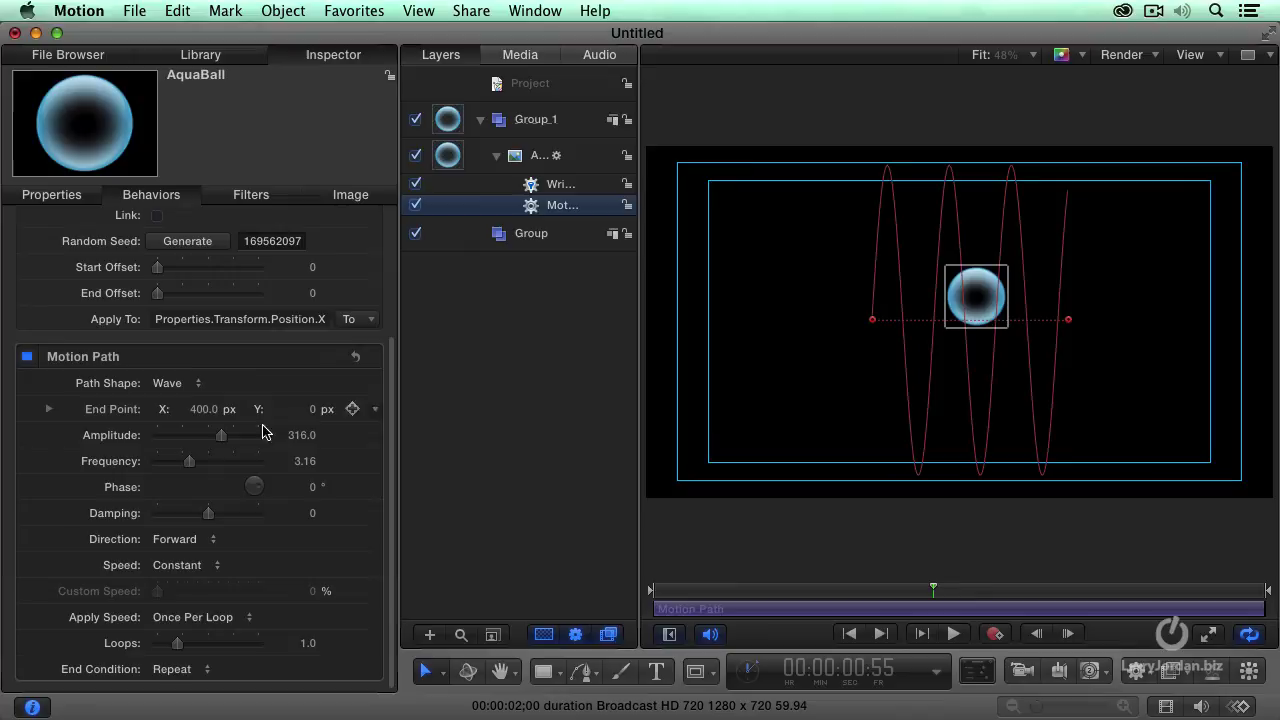
{"action": "left_click", "coordinate": [224, 441]}
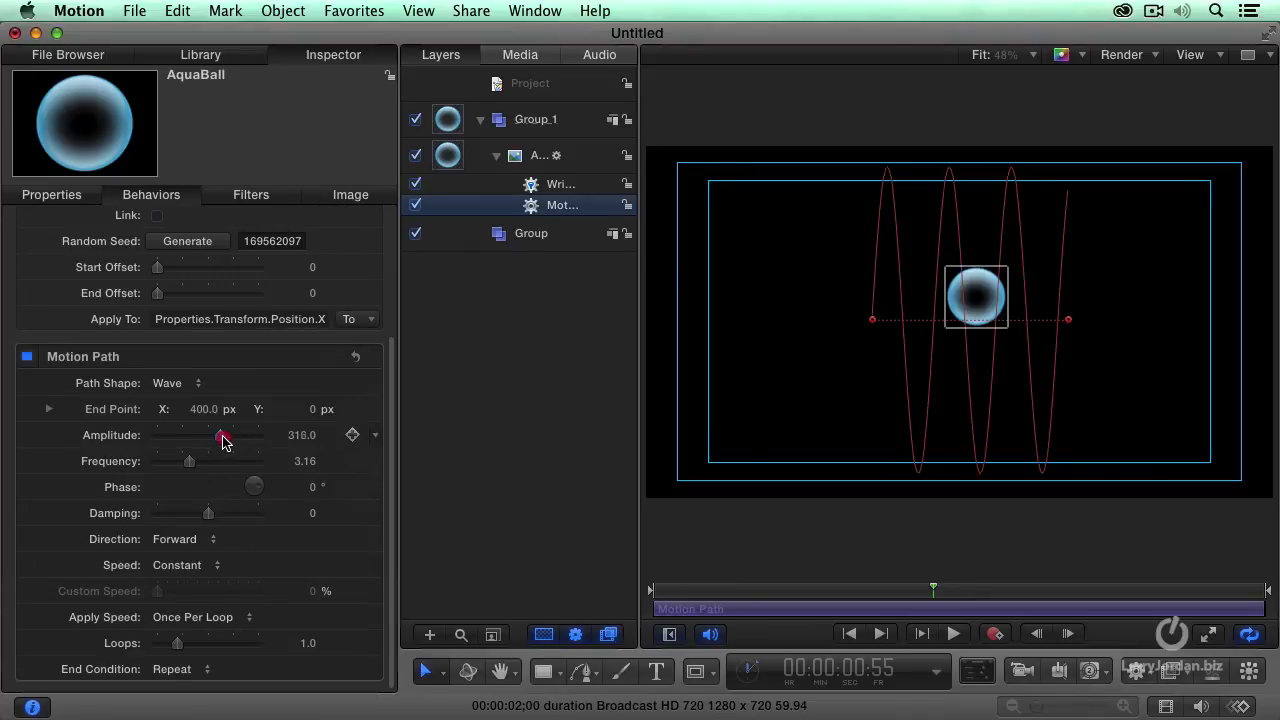
{"action": "left_click_drag", "start_coordinate": [224, 441], "coordinate": [176, 460]}
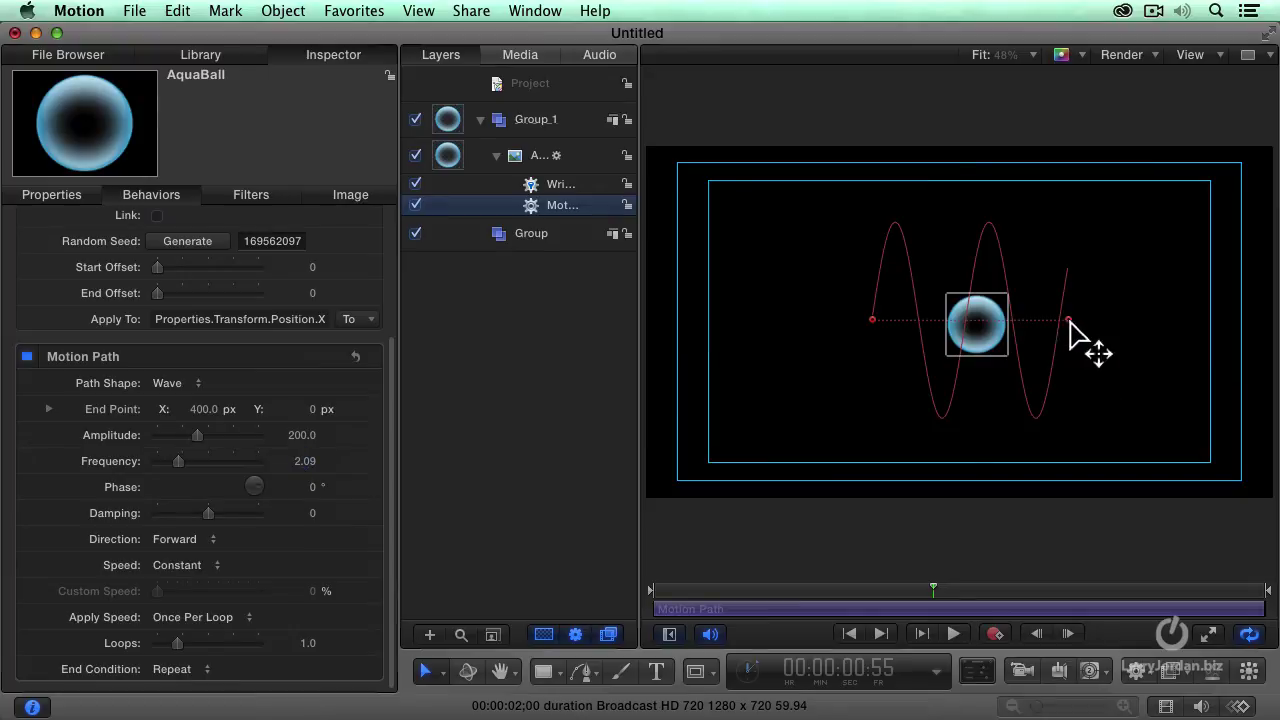
{"action": "left_click_drag", "start_coordinate": [1069, 321], "coordinate": [1198, 327]}
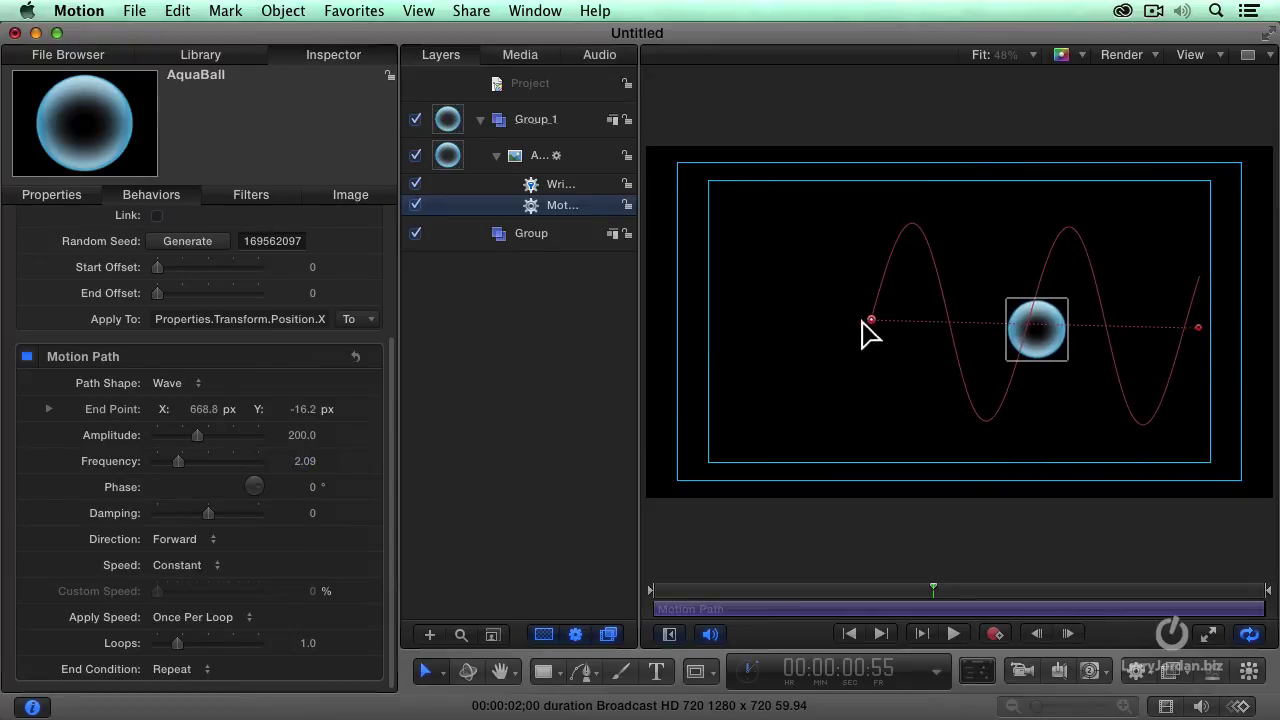
{"action": "left_click_drag", "start_coordinate": [864, 322], "coordinate": [791, 324]}
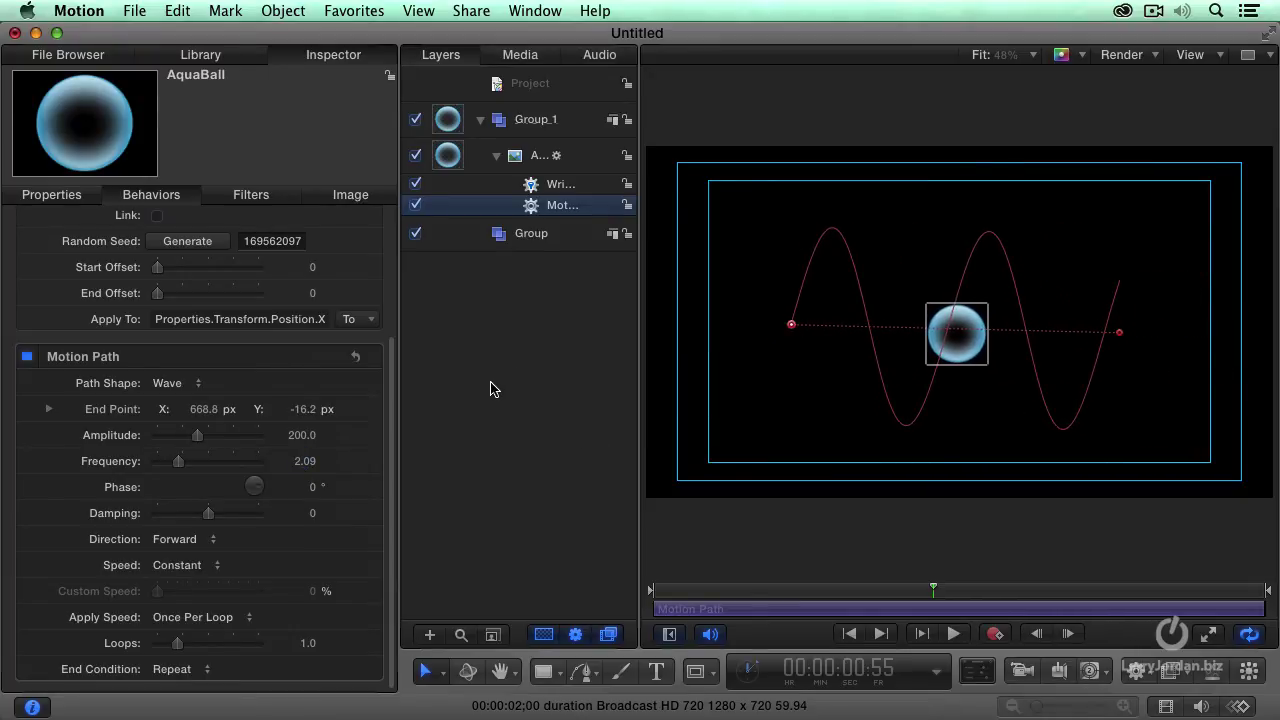
Select the Wriggle behavior and play a short preview of its jitter.
{"action": "left_click", "coordinate": [475, 184]}
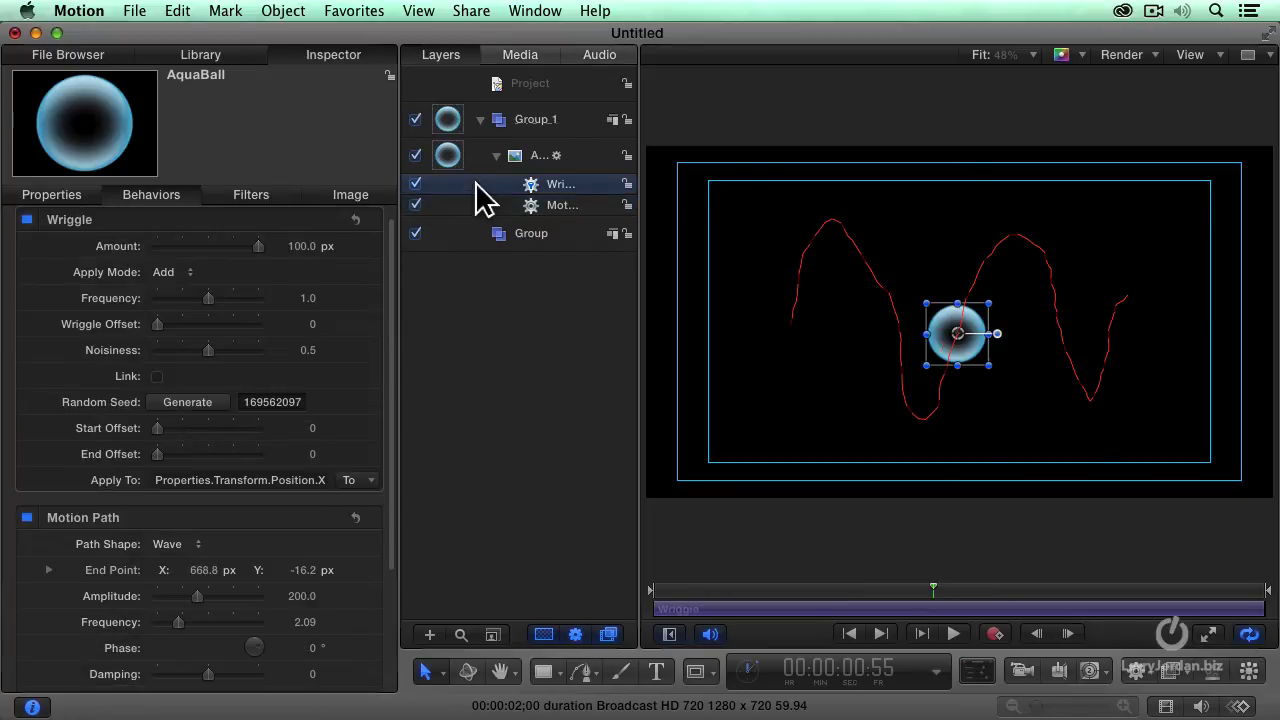
{"action": "key", "text": "space"}
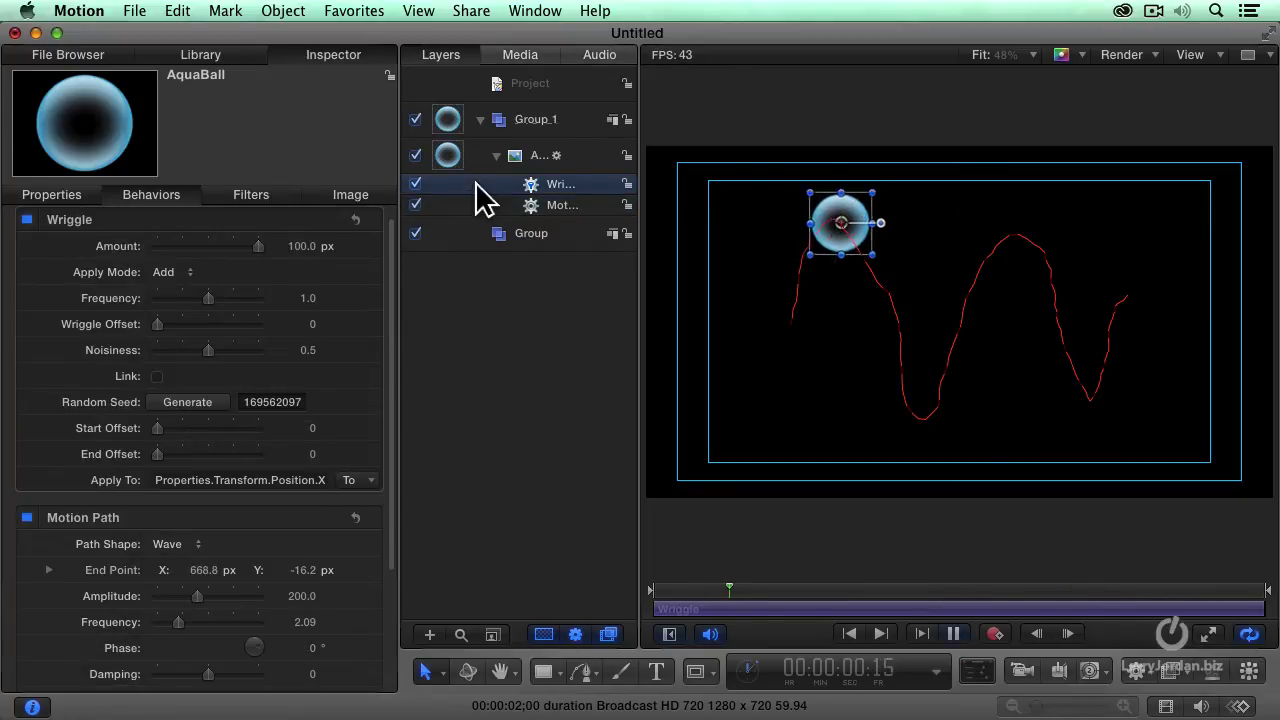
{"action": "key", "text": "space"}
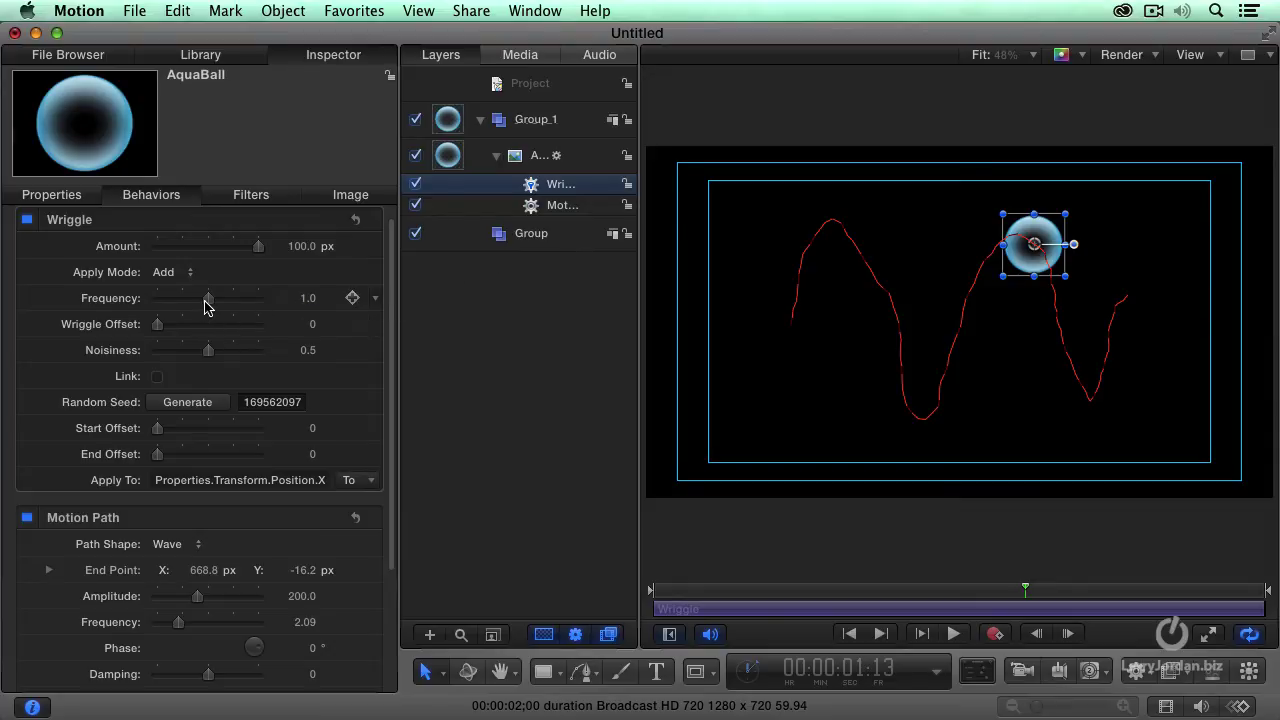
Set Wriggle Frequency to 1.37 and Noisiness to 0.58 after previewing it at 1.0.
{"action": "mouse_move", "coordinate": [207, 299]}
{"action": "left_mouse_down"}
{"action": "mouse_move", "coordinate": [189, 300]}
{"action": "mouse_move", "coordinate": [228, 300]}
{"action": "left_mouse_up"}
{"action": "left_click_drag", "start_coordinate": [205, 354], "coordinate": [265, 360]}
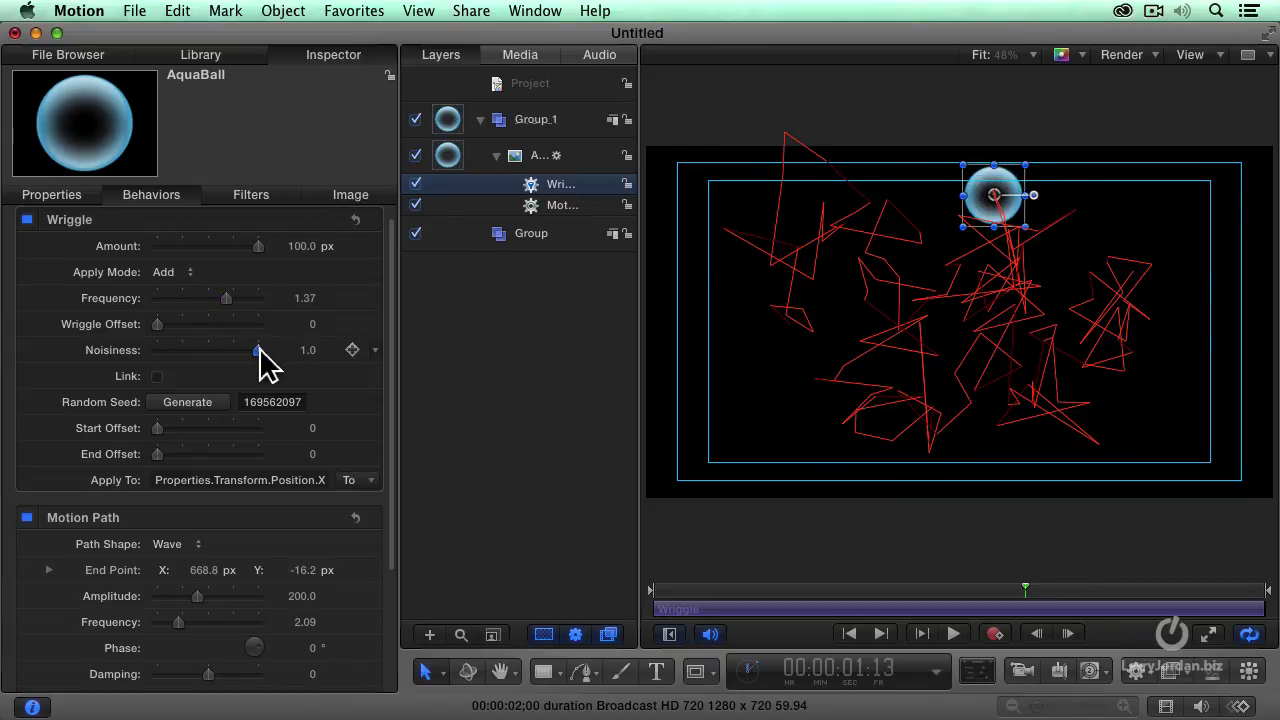
{"action": "key", "text": "space"}
{"action": "key", "text": "space"}
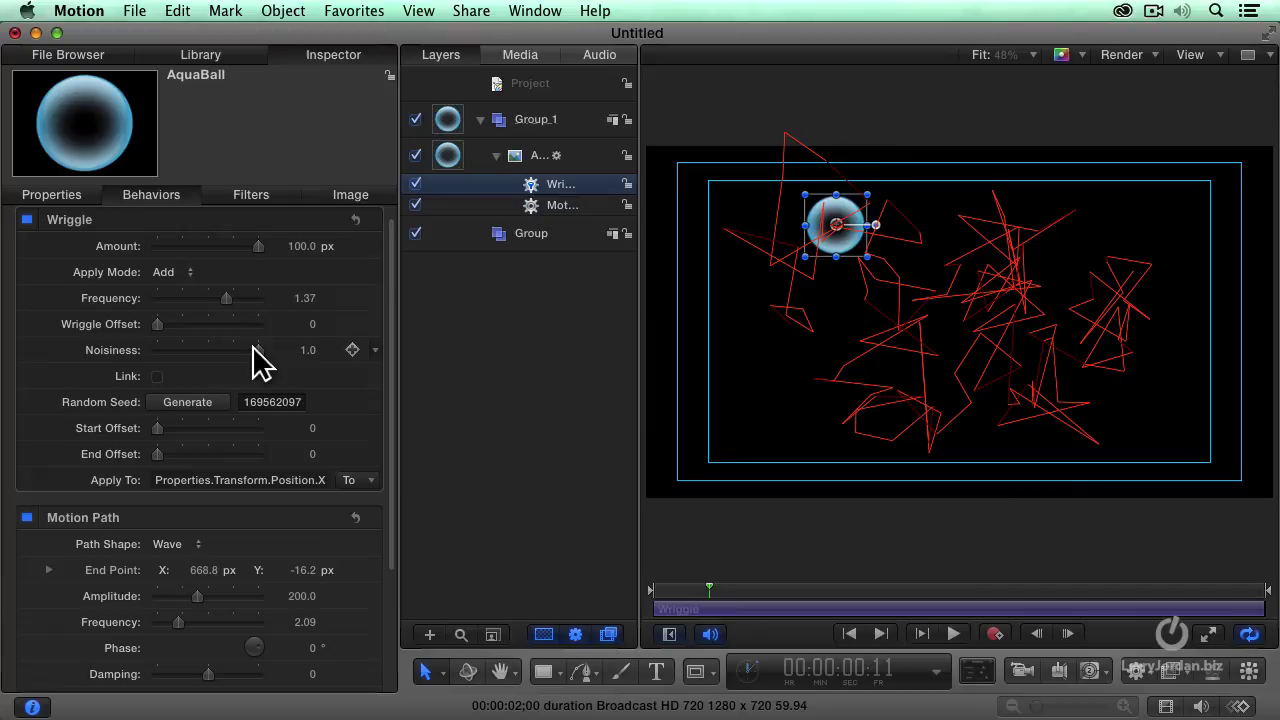
{"action": "mouse_move", "coordinate": [254, 349]}
{"action": "left_mouse_down"}
{"action": "mouse_move", "coordinate": [197, 350]}
{"action": "mouse_move", "coordinate": [214, 350]}
{"action": "left_mouse_up"}
{"action": "key", "text": "space"}
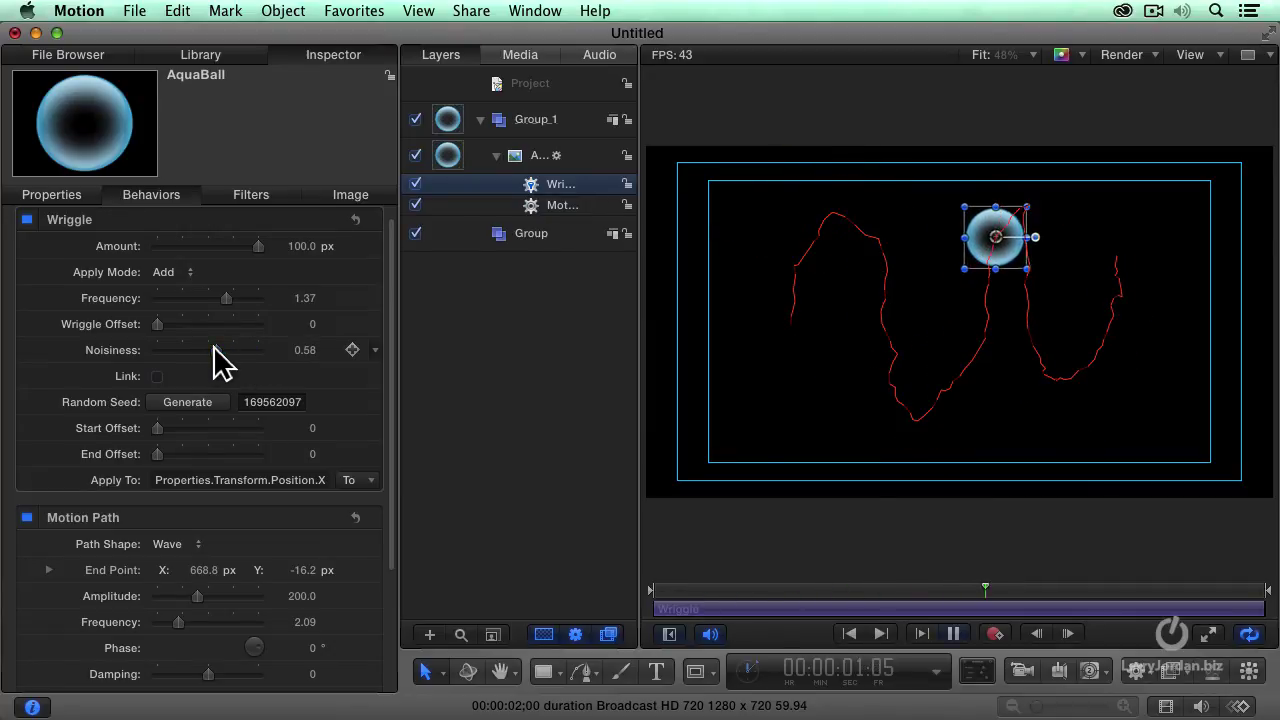